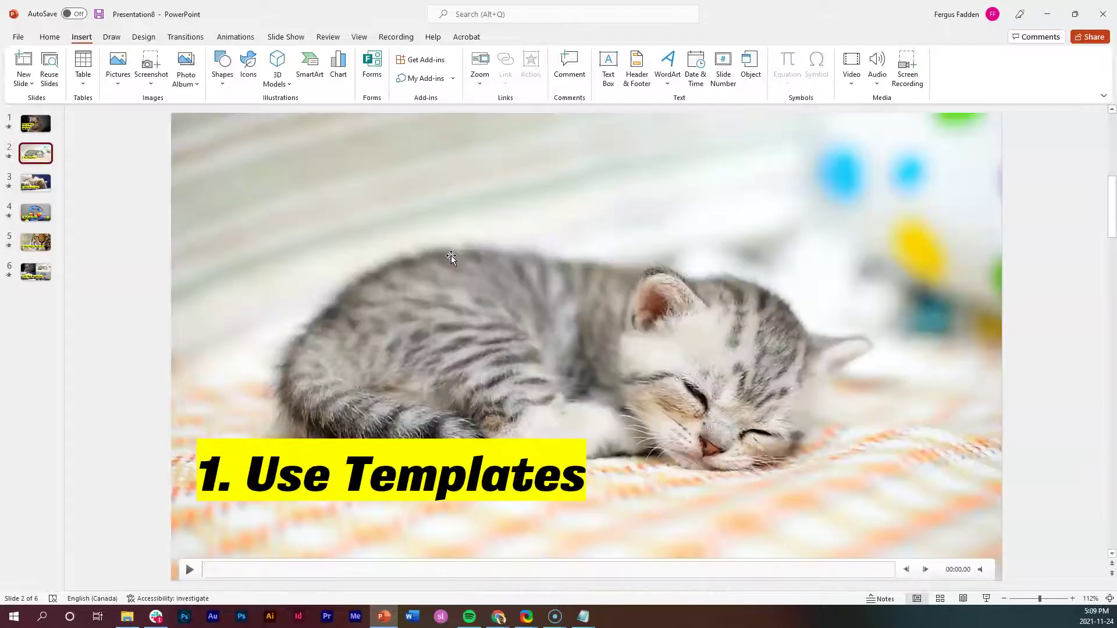
Open the File > New page with the full template gallery and online template search.
click(19, 37)
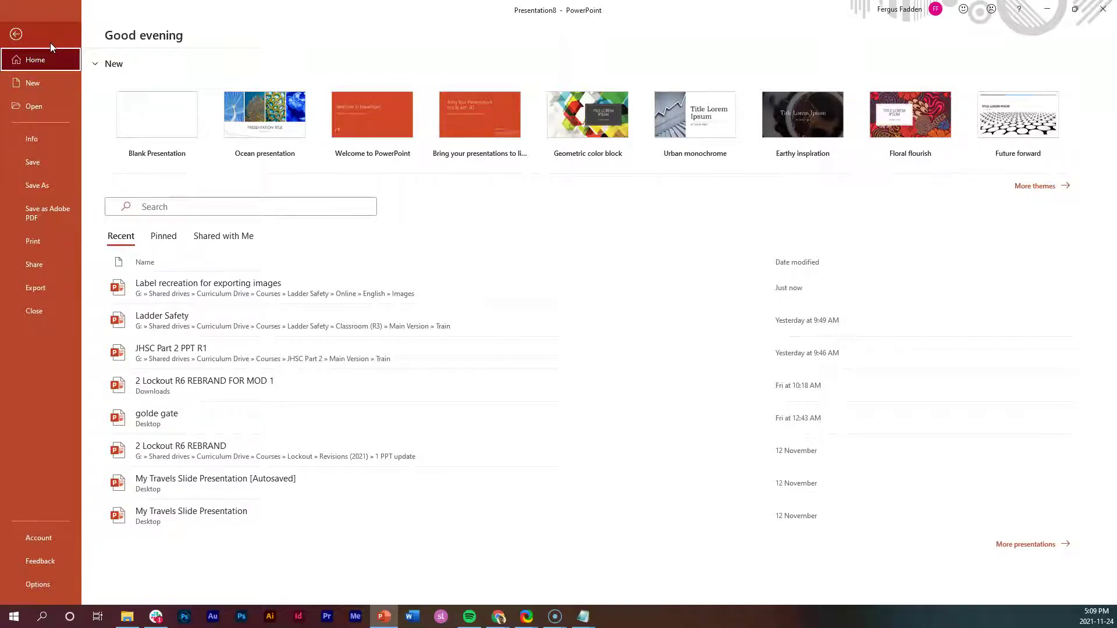
click(204, 106)
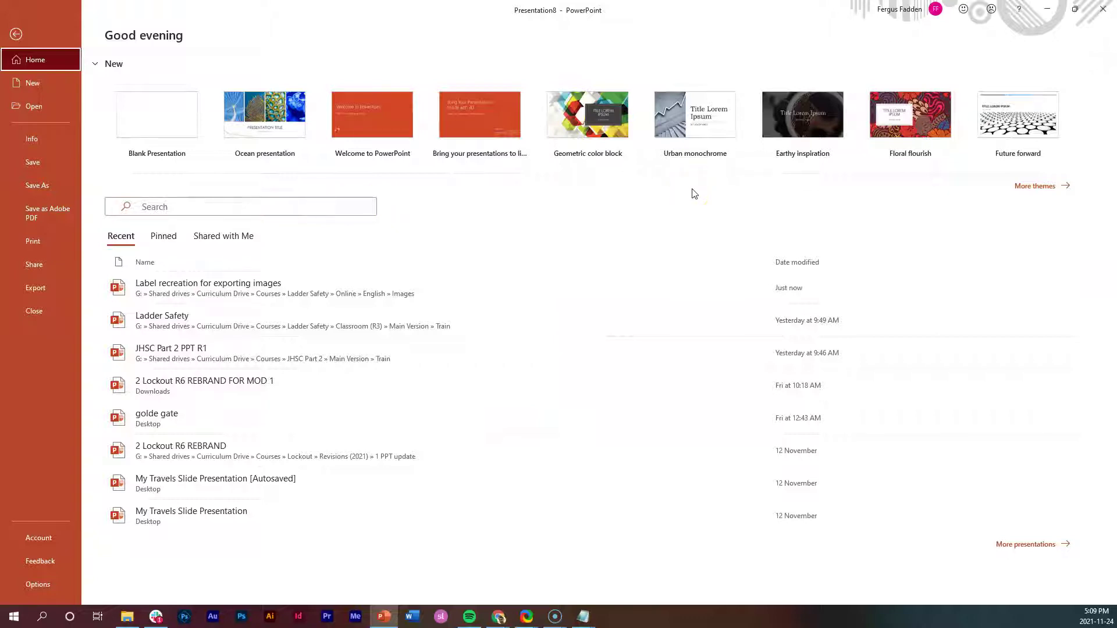
click(1034, 192)
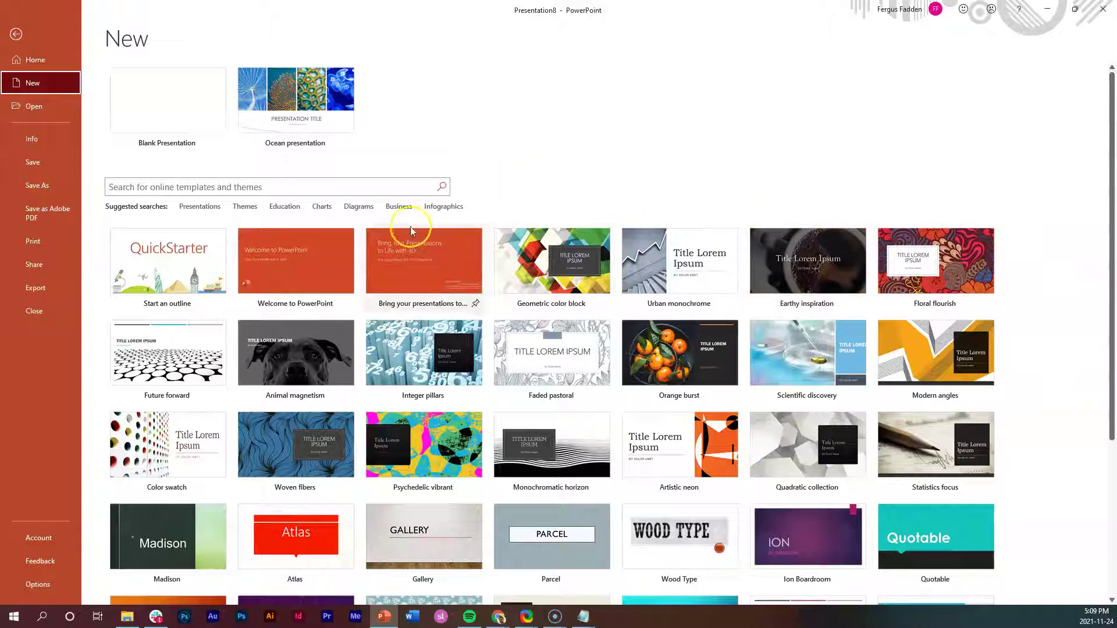
Search online templates for 'Presentations' and preview the Powerful Presentations template.
click(201, 209)
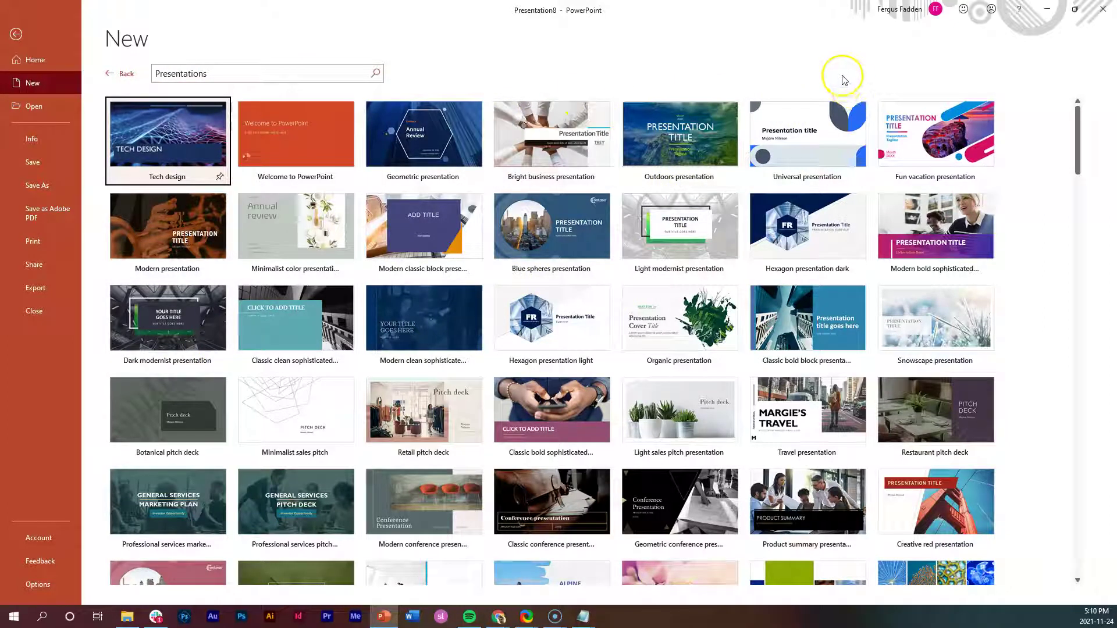
scroll(1088, 328, down, 3)
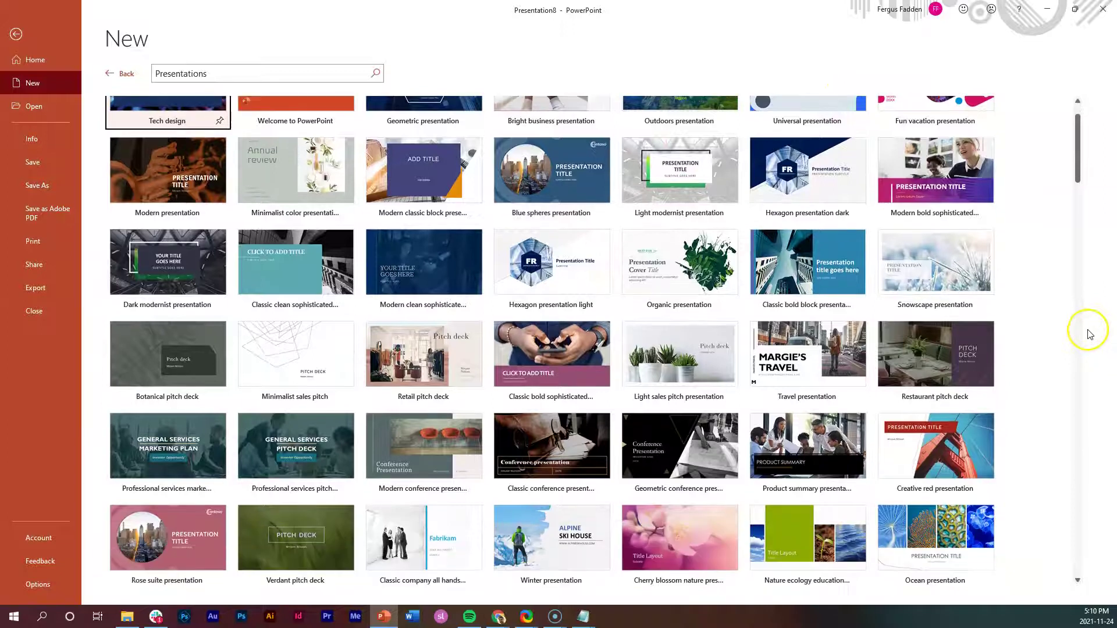
scroll(1088, 334, down, 5)
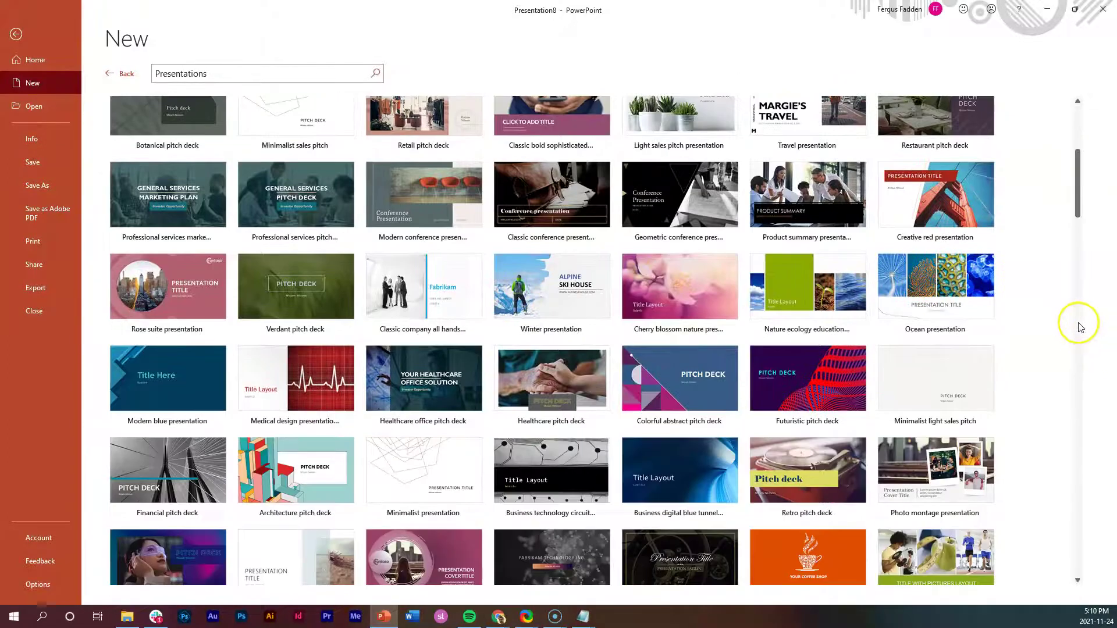
scroll(1077, 324, down, 3)
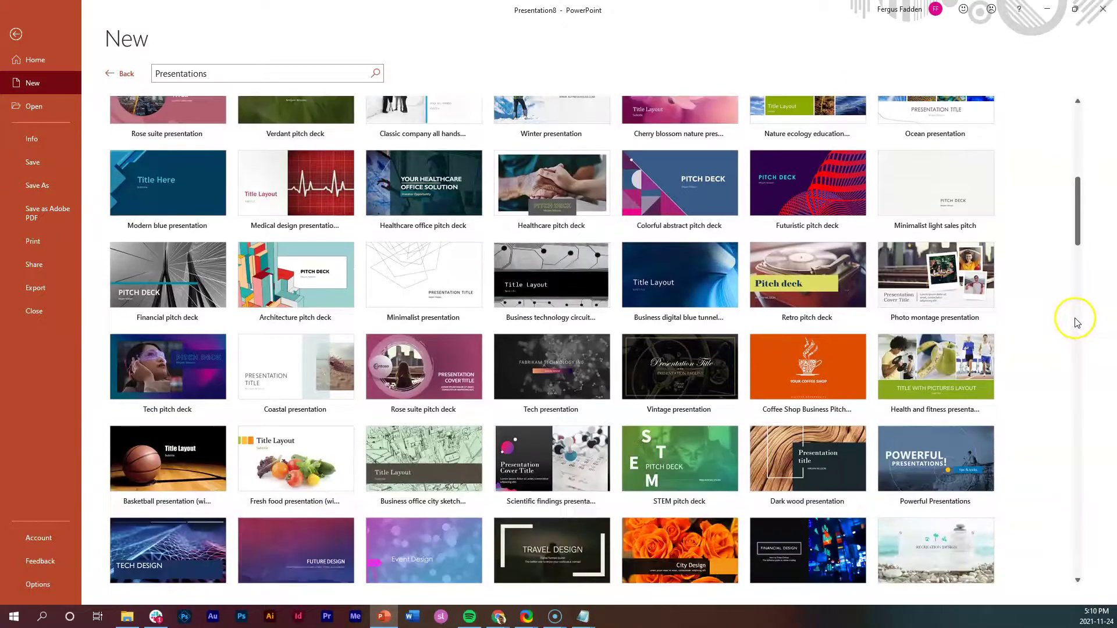
scroll(1077, 322, up, 4)
scroll(1077, 319, down, 2)
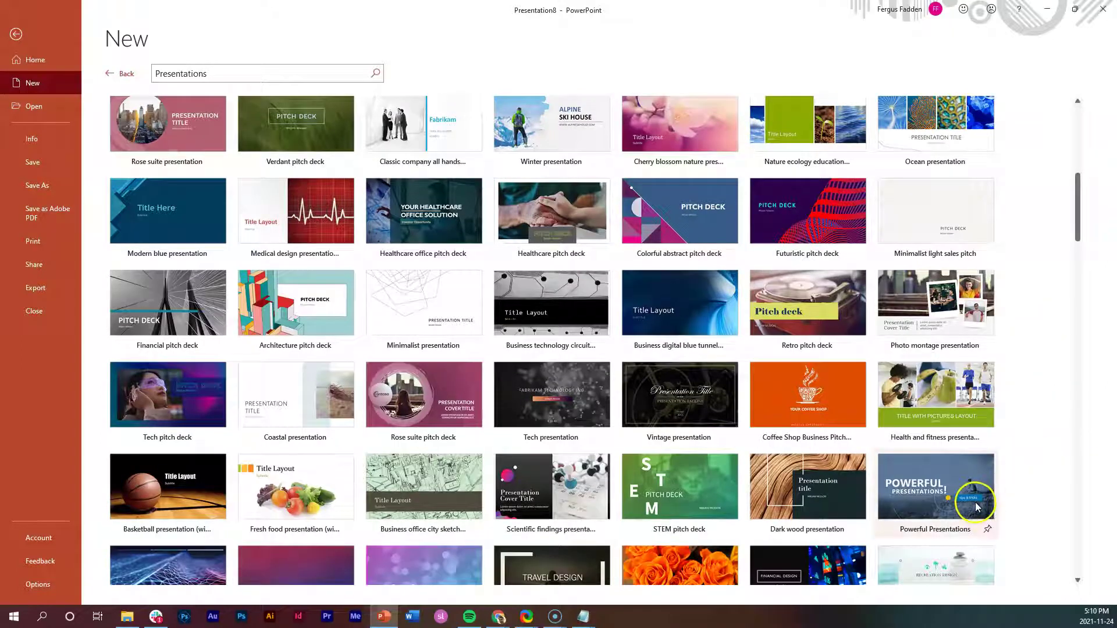
click(937, 494)
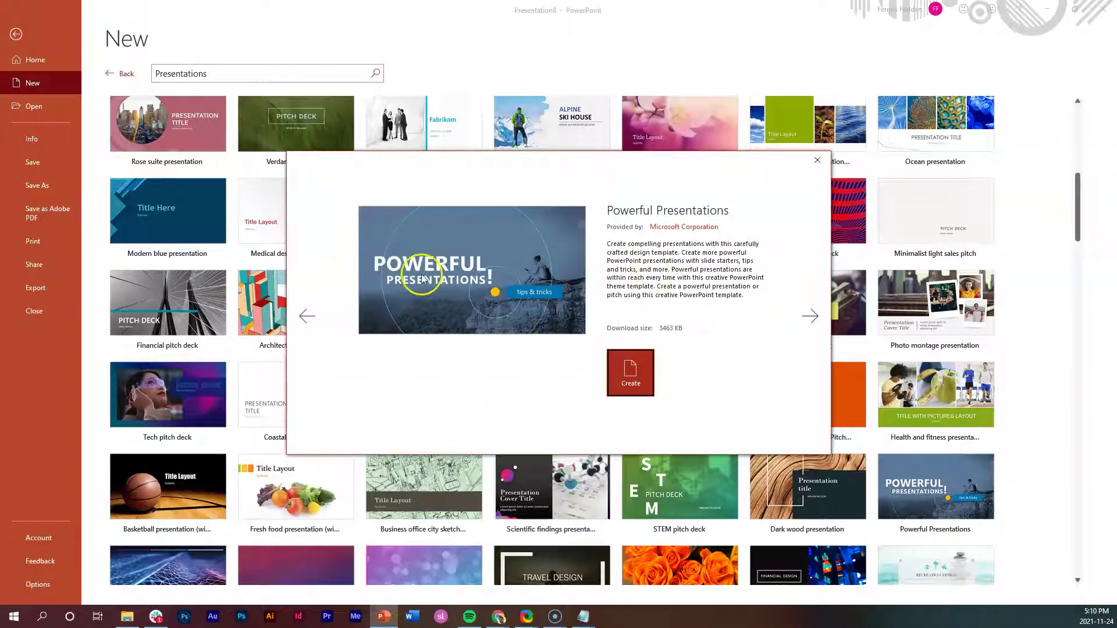
Create a presentation from Powerful Presentations; collapse and re-expand INSTRUCTIONS, SLIDE STARTERS, THANK YOU.
click(637, 372)
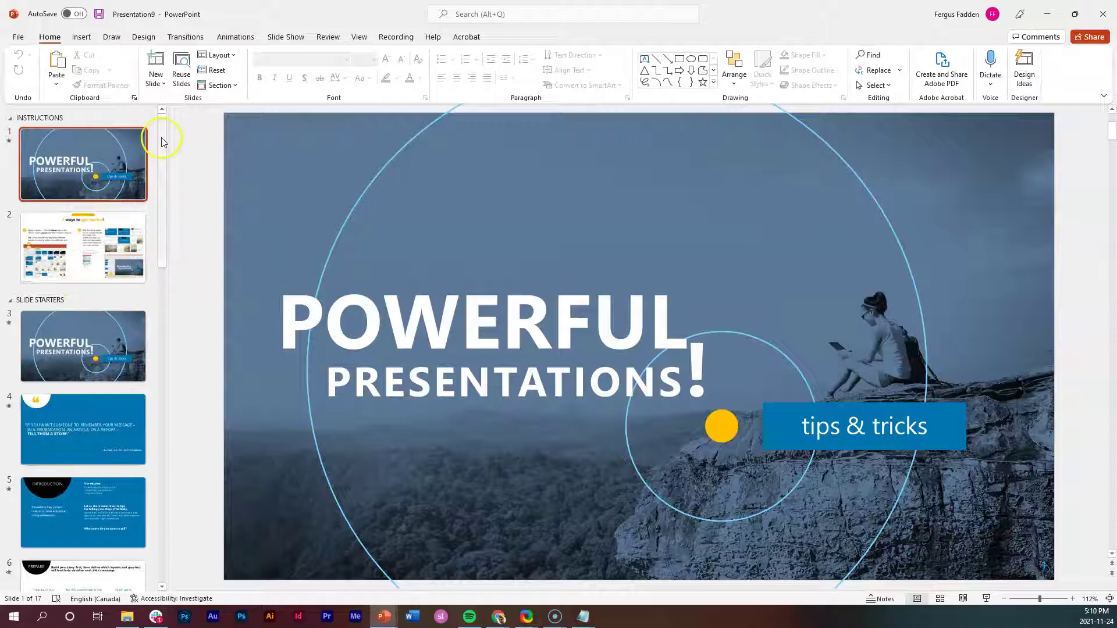
drag(163, 143, 157, 114)
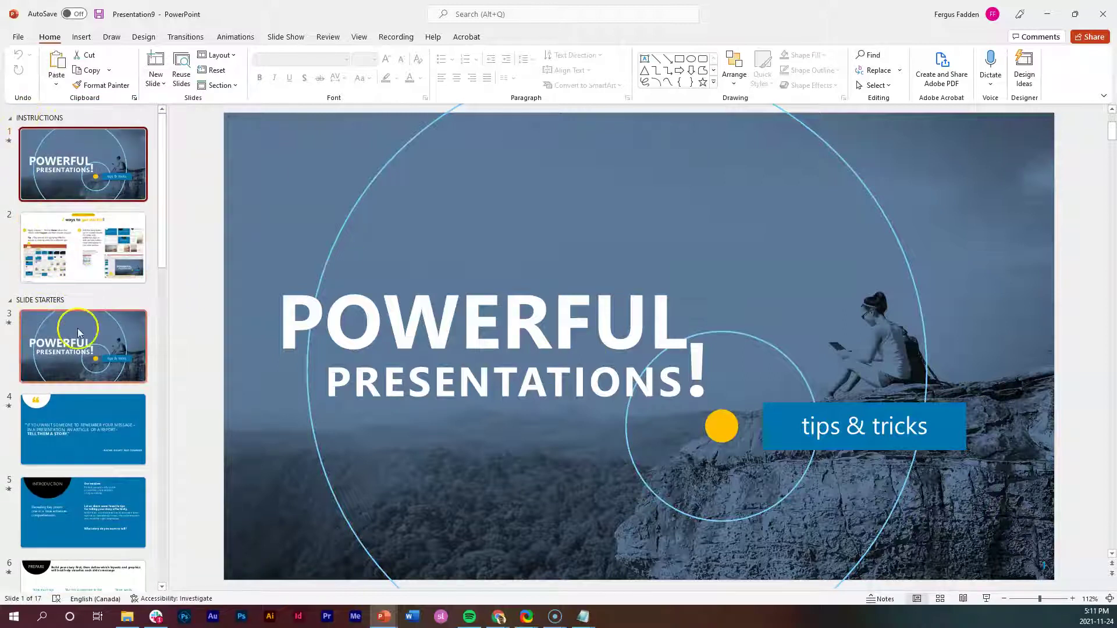
click(9, 120)
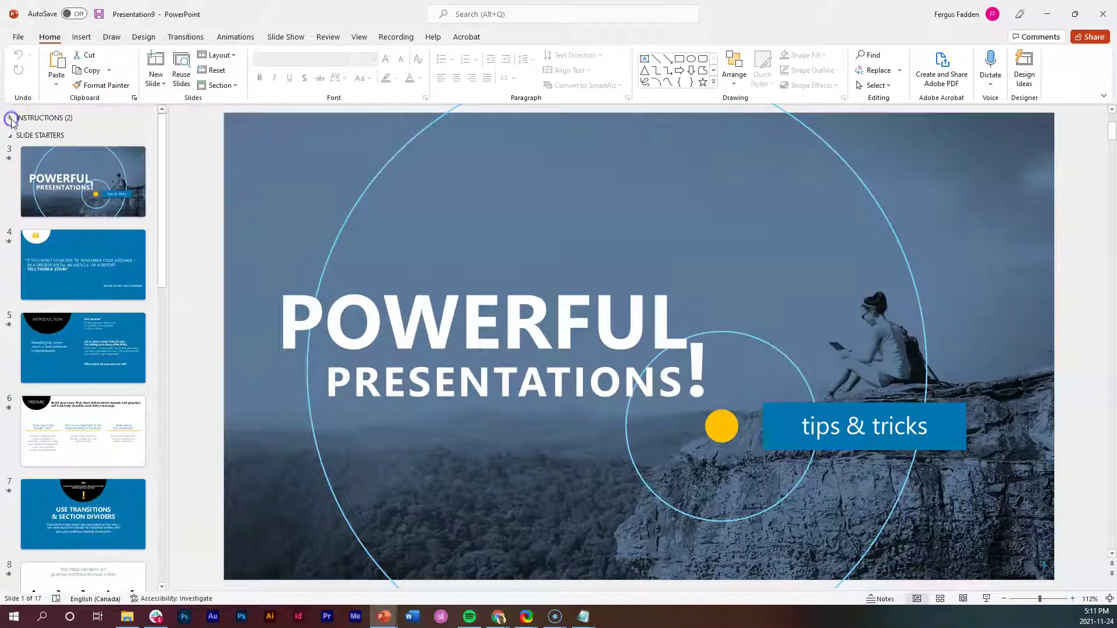
click(11, 135)
click(9, 153)
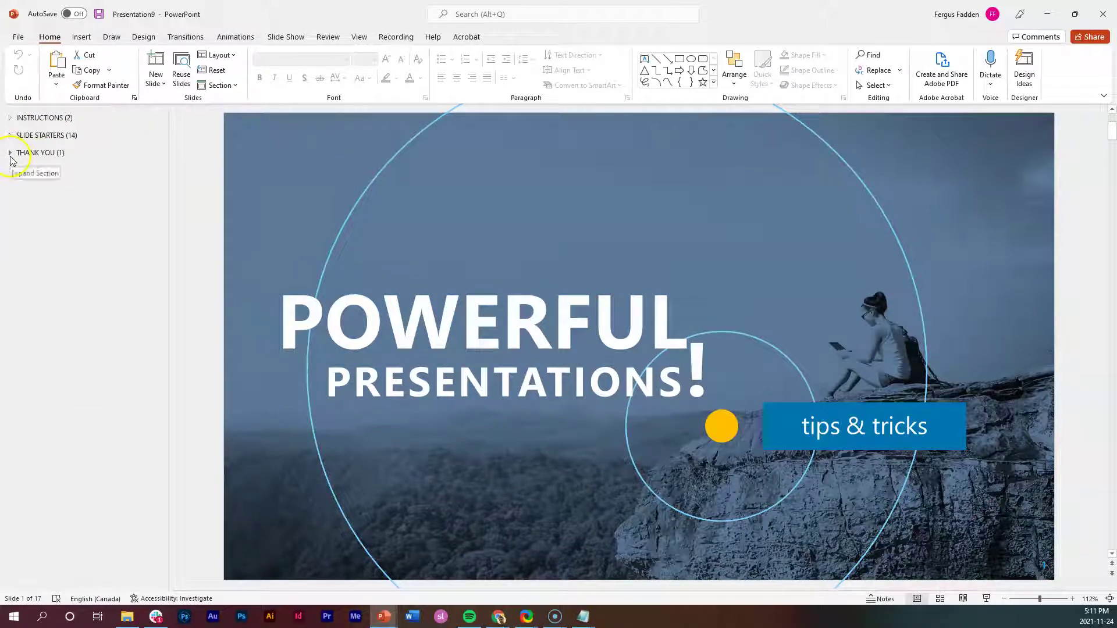
click(10, 152)
click(10, 135)
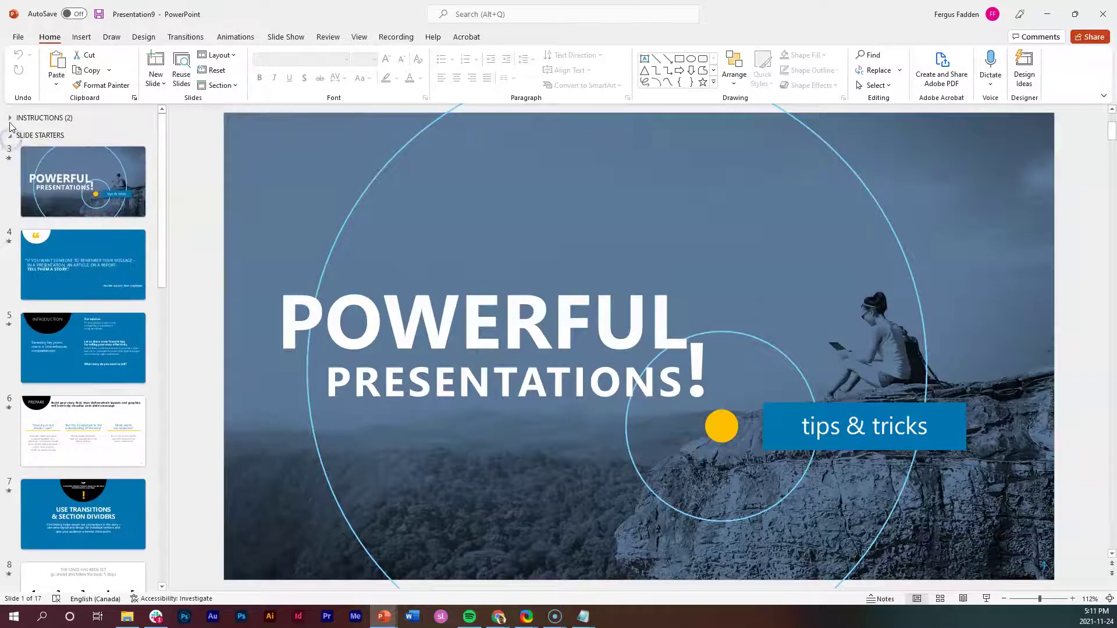
click(10, 119)
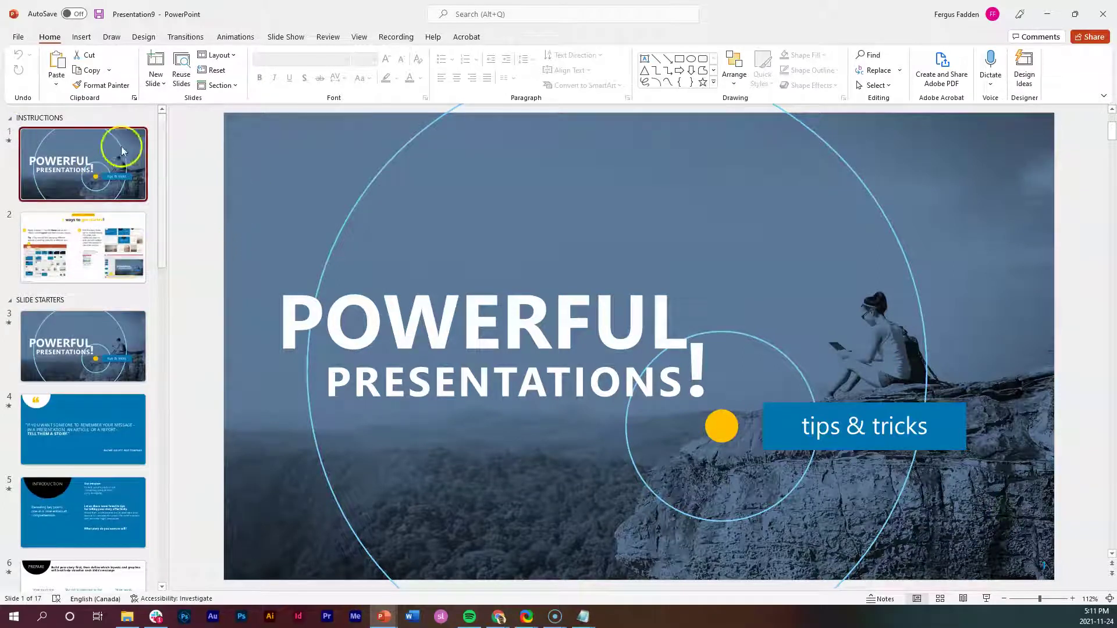
Browse slides 2 and 3, then view quote slide 4 and select part of its quote.
click(130, 249)
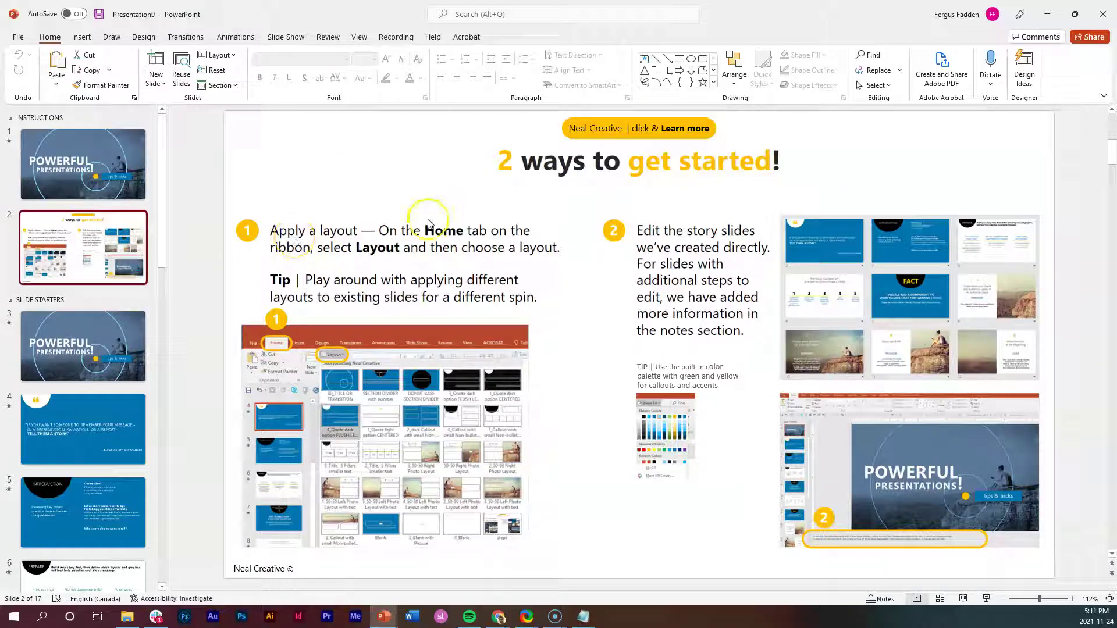
click(559, 164)
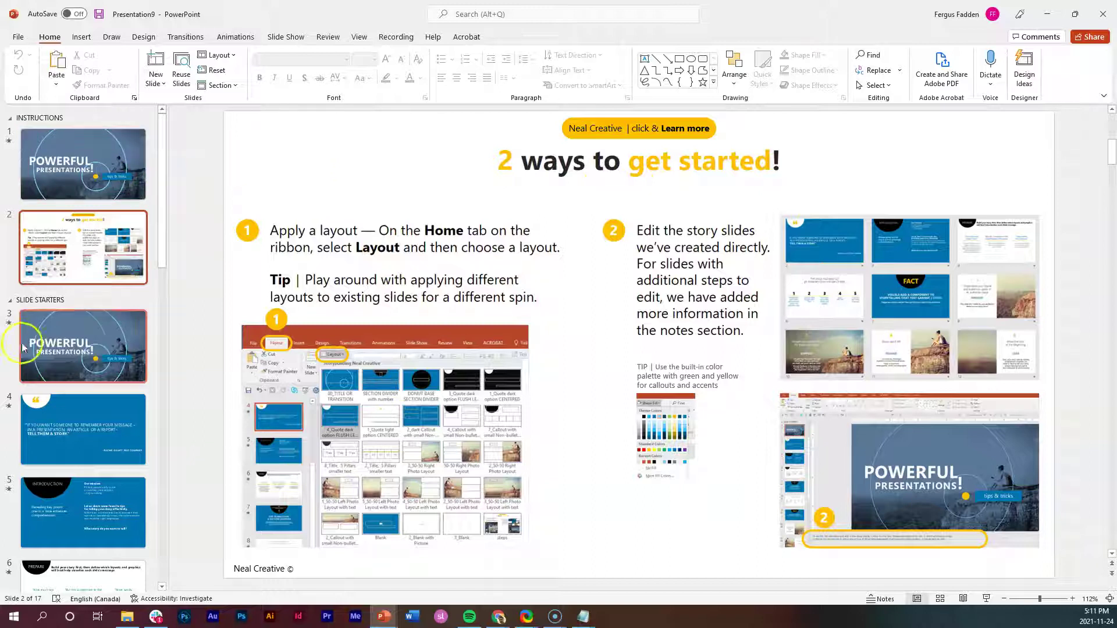
click(110, 355)
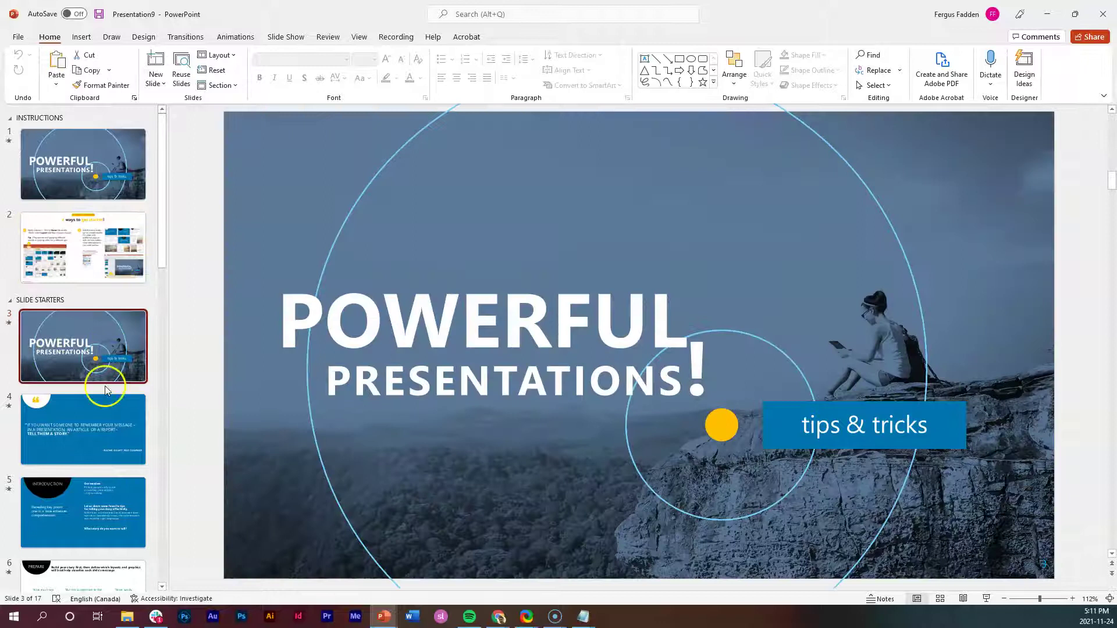
click(74, 460)
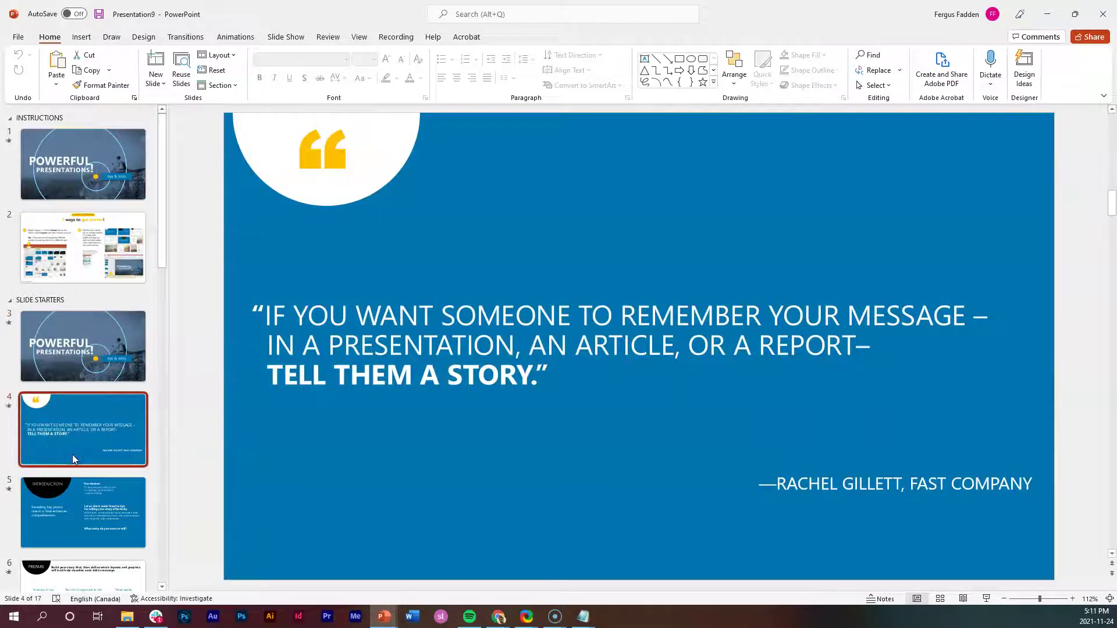
click(111, 530)
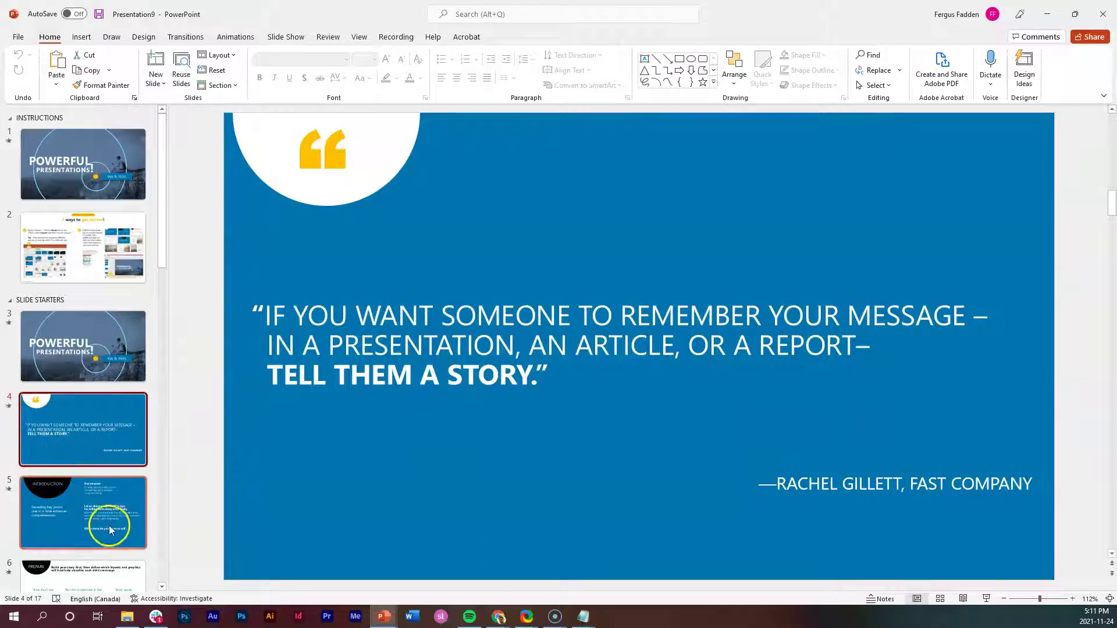
drag(486, 343, 294, 314)
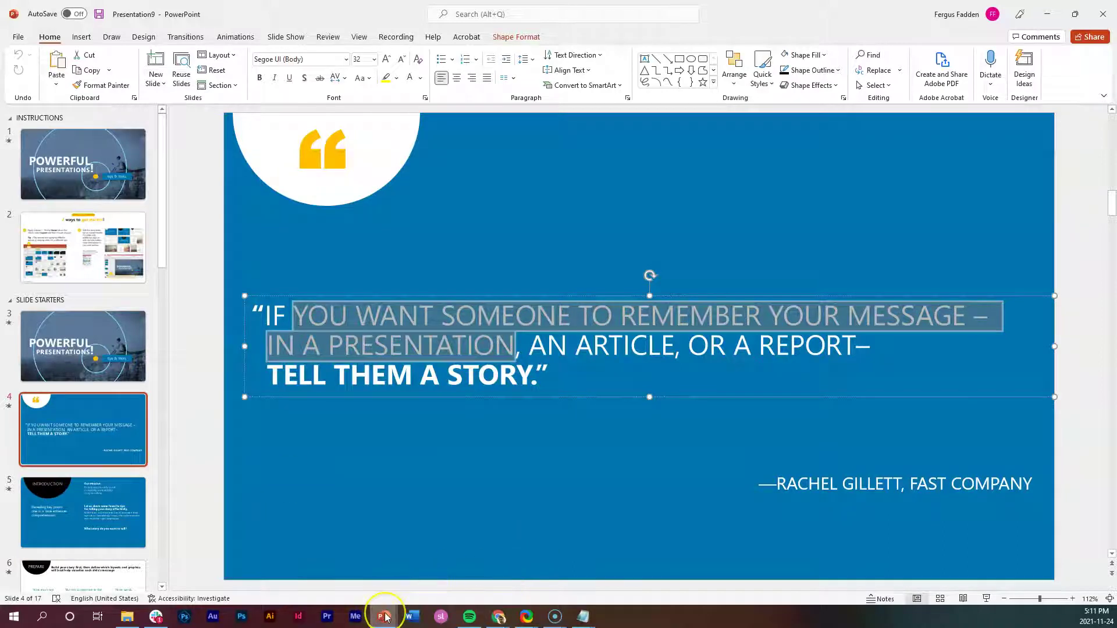
mouse_move(385, 618)
click(331, 576)
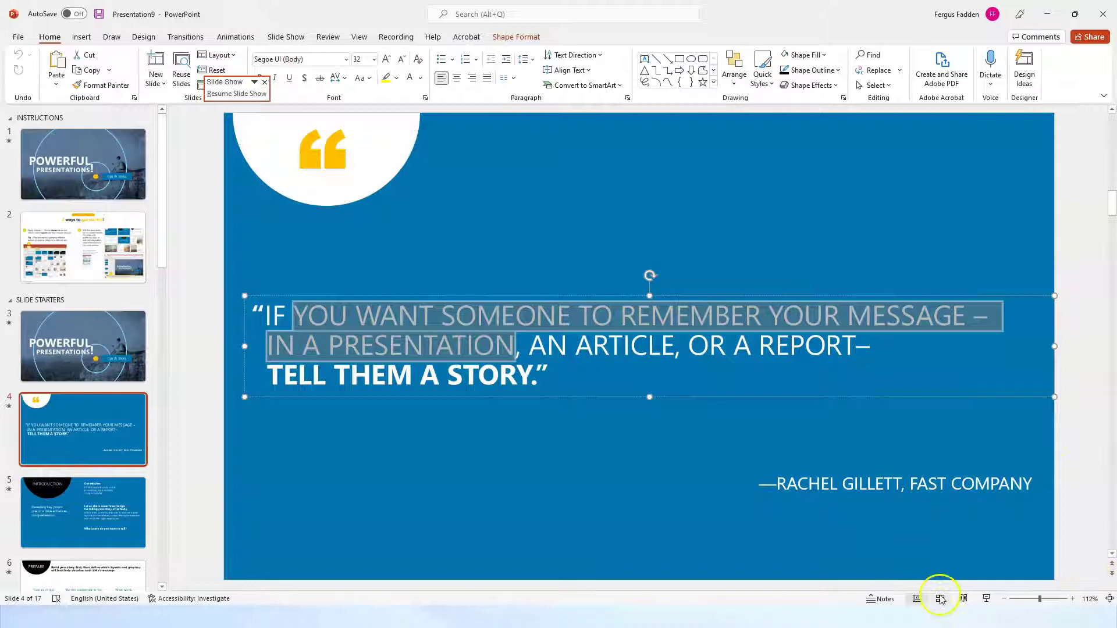
In Slide Sorter view, drag the FACT slide from position 9 to position 7.
click(941, 600)
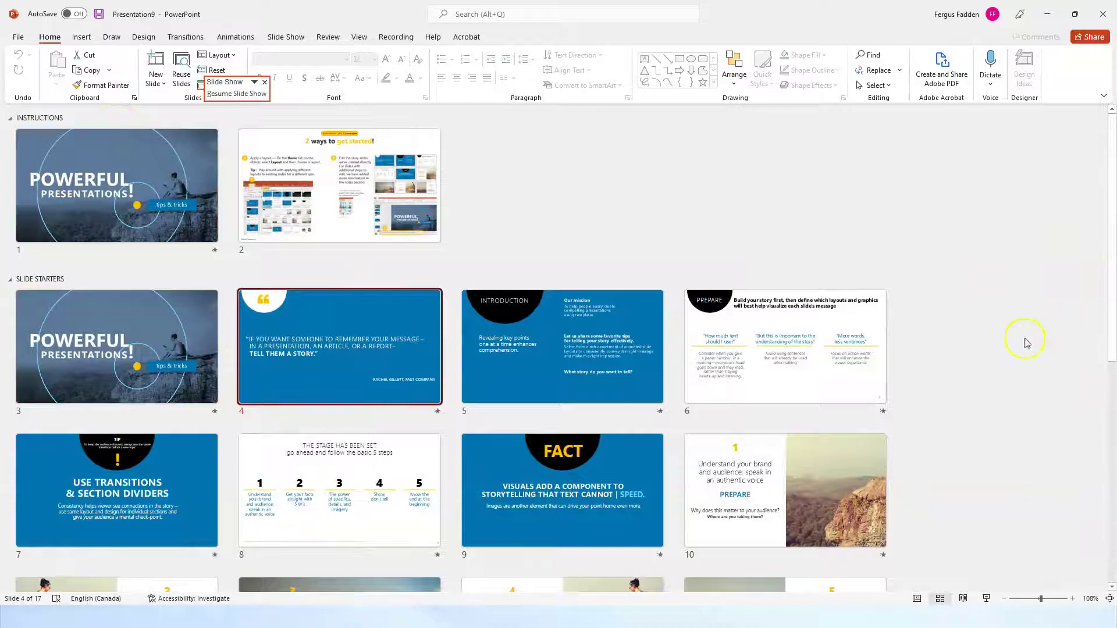
drag(1112, 235, 1077, 249)
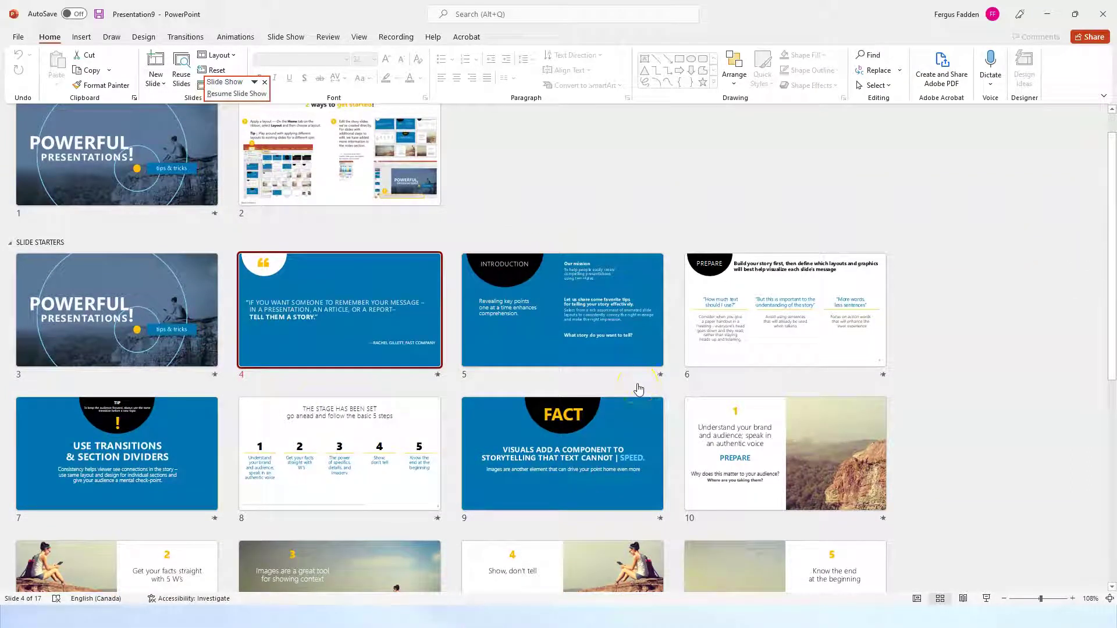
drag(604, 327, 589, 323)
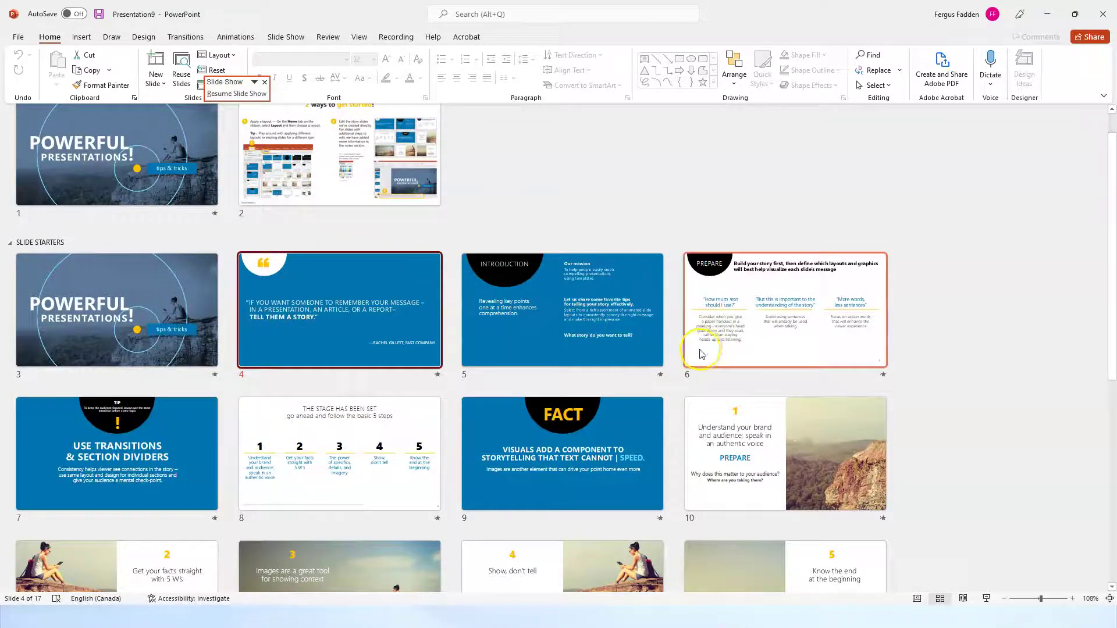
scroll(715, 343, down, 5)
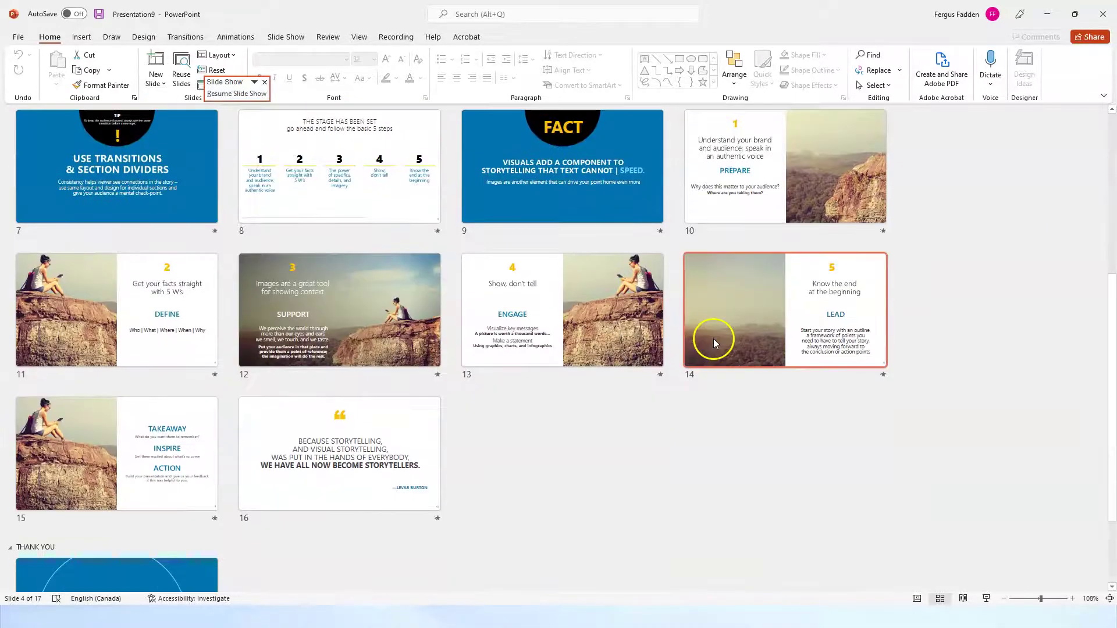
scroll(715, 342, up, 3)
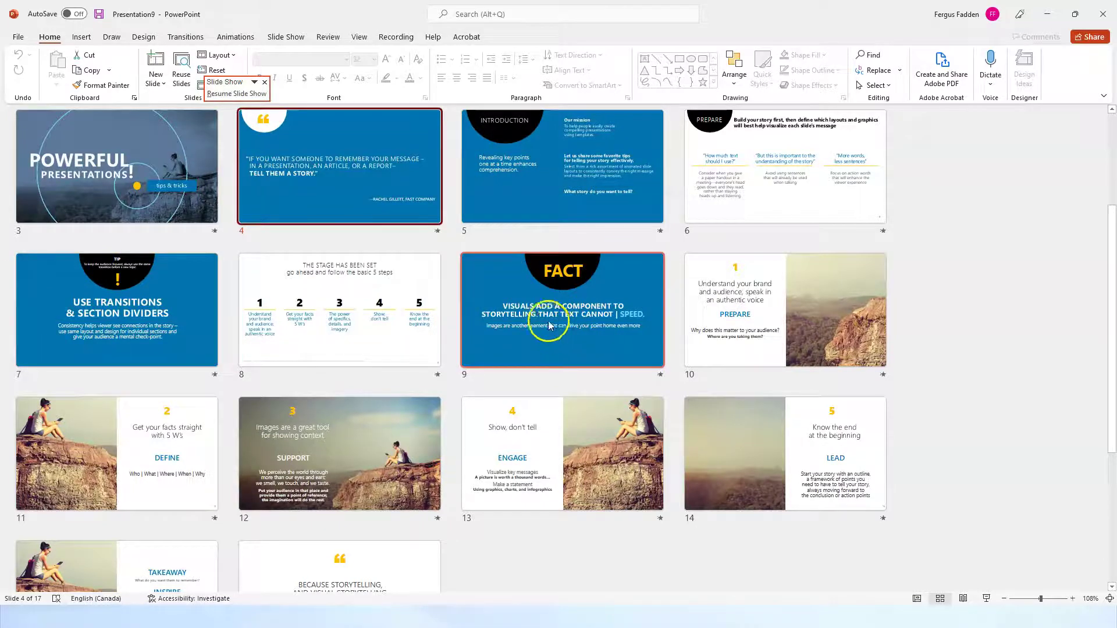
drag(550, 327, 135, 317)
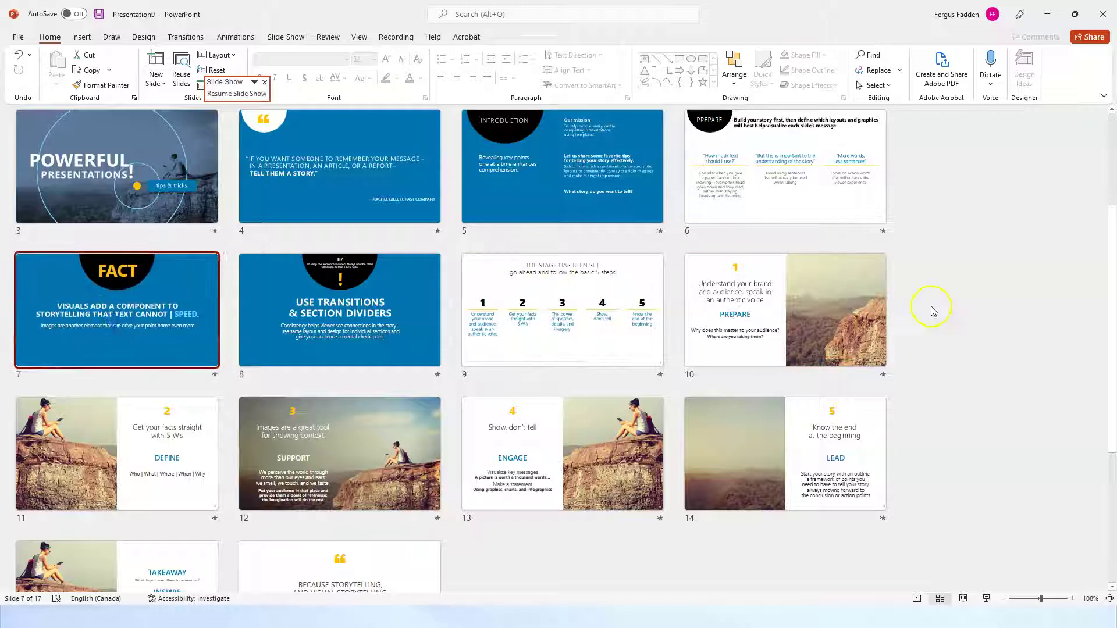
scroll(966, 481, down, 3)
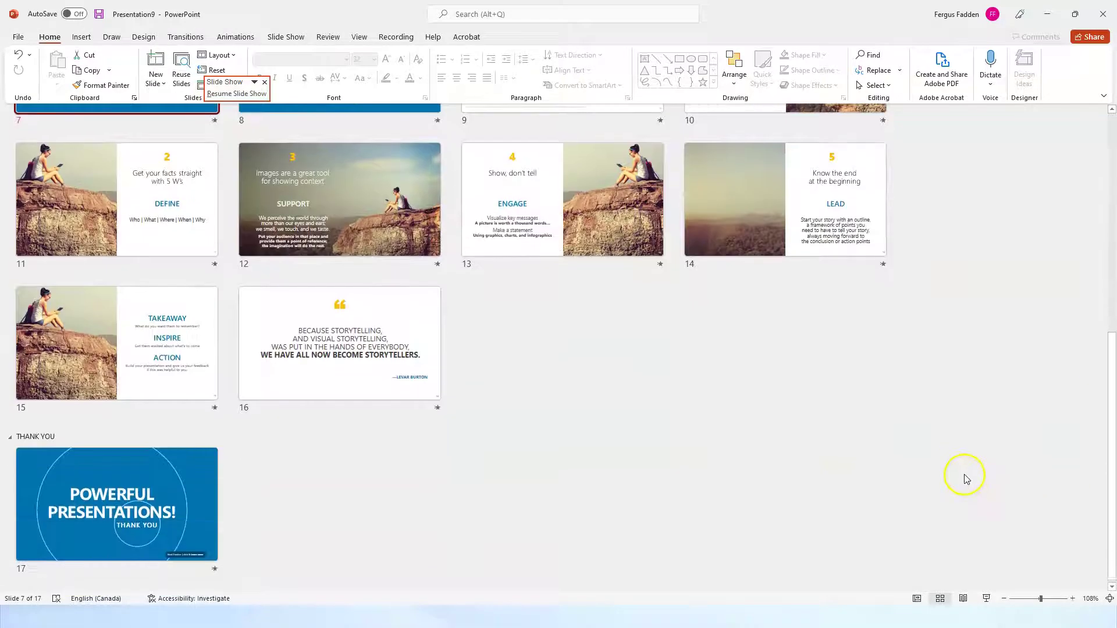
scroll(966, 480, up, 6)
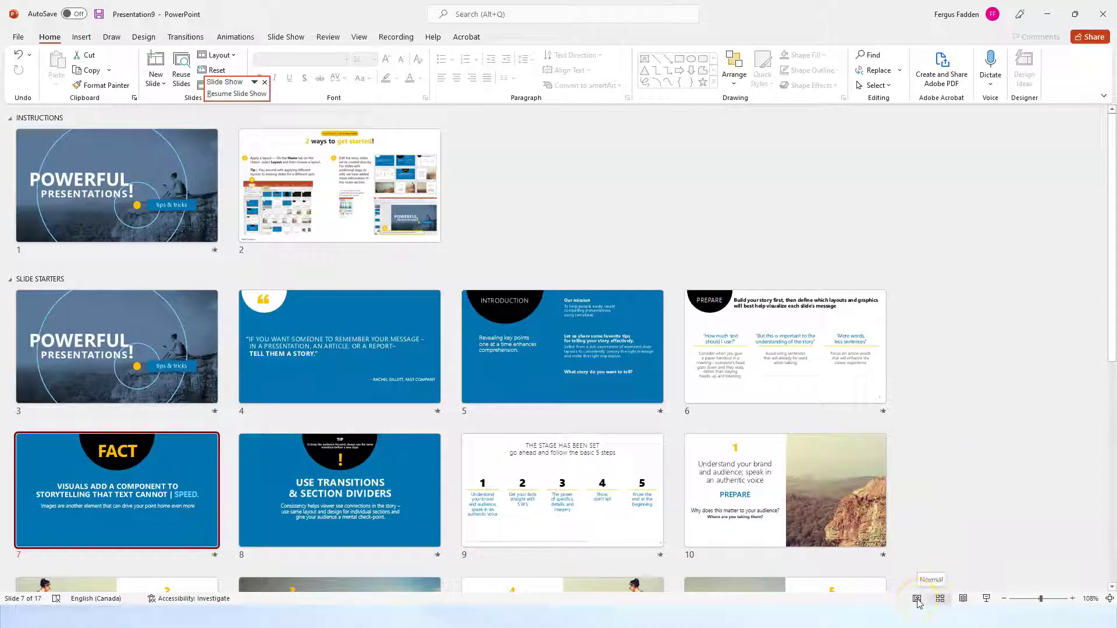
click(918, 600)
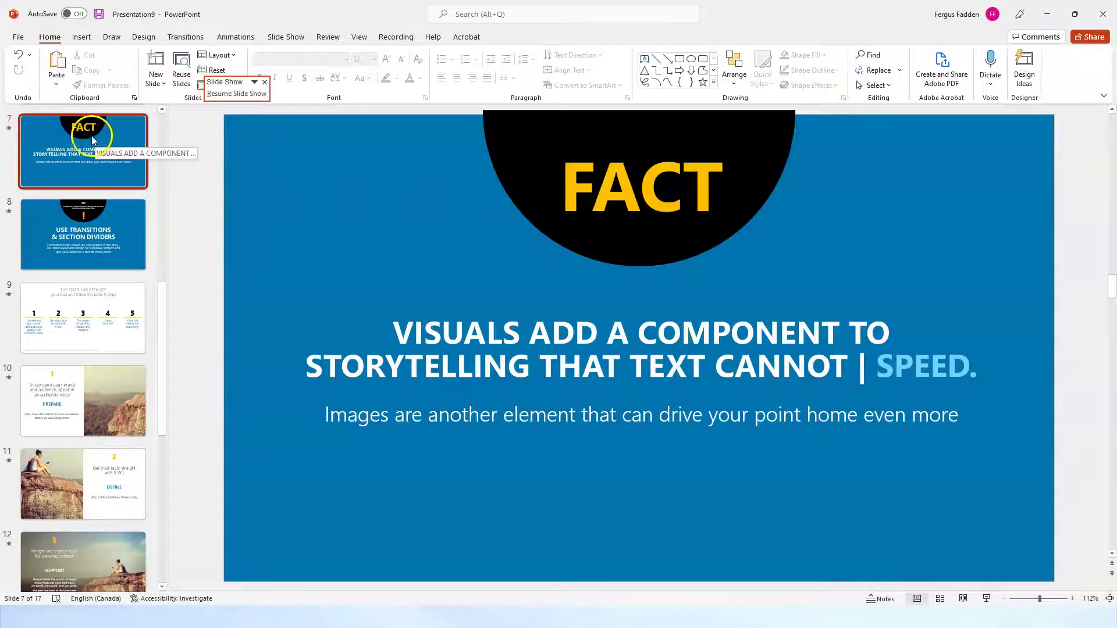
mouse_move(92, 135)
mouse_down()
mouse_move(62, 462)
mouse_move(105, 340)
mouse_move(88, 129)
mouse_move(86, 413)
mouse_move(67, 243)
mouse_move(88, 130)
mouse_up()
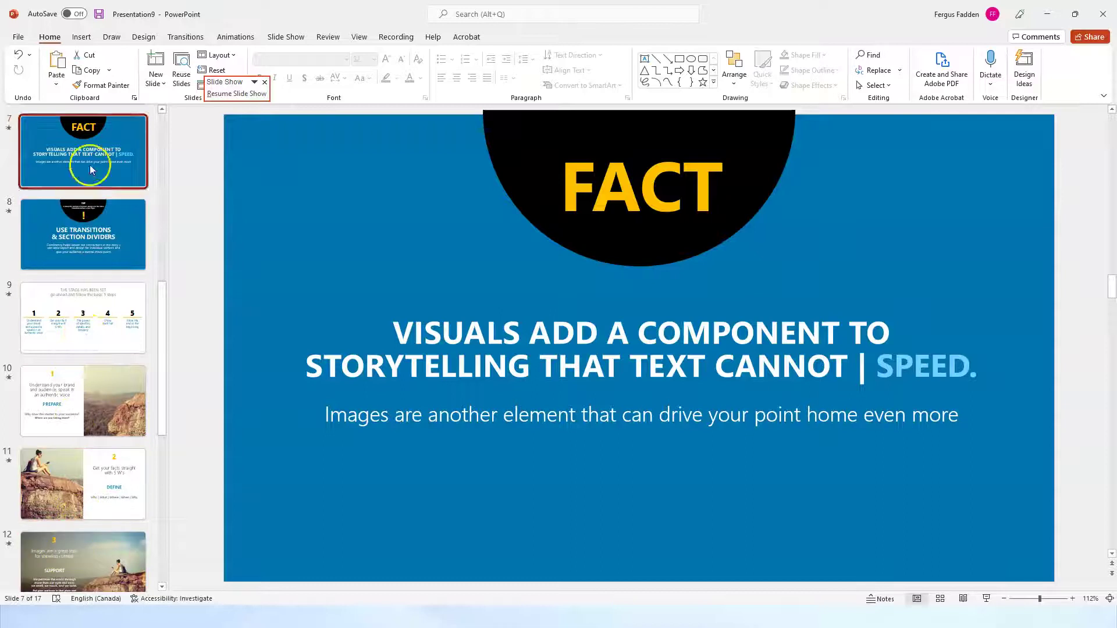
click(947, 603)
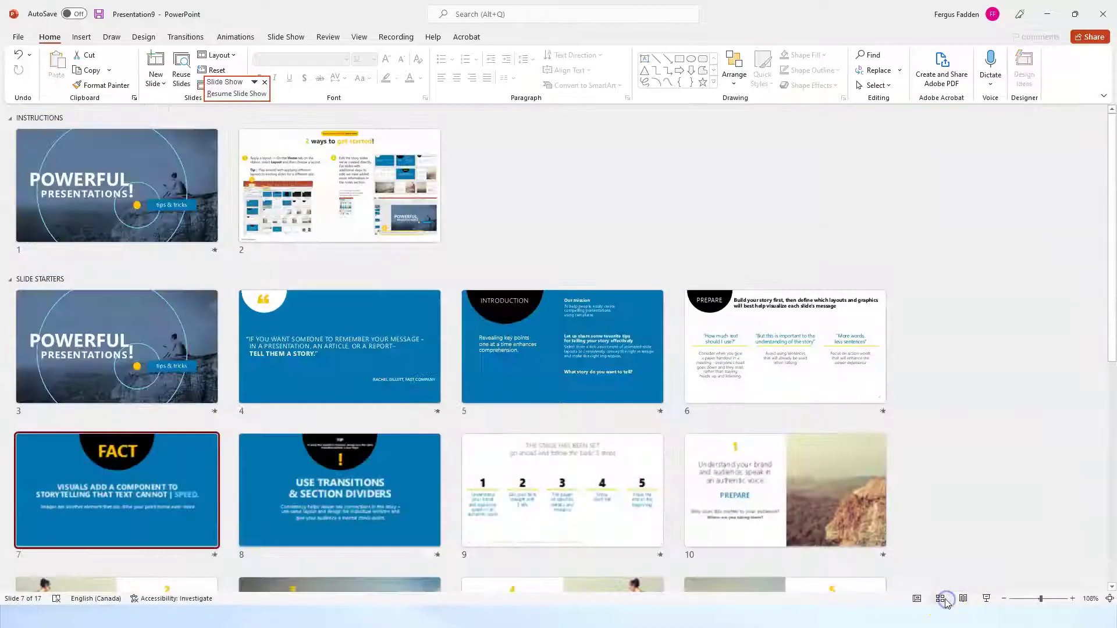
scroll(653, 344, down, 6)
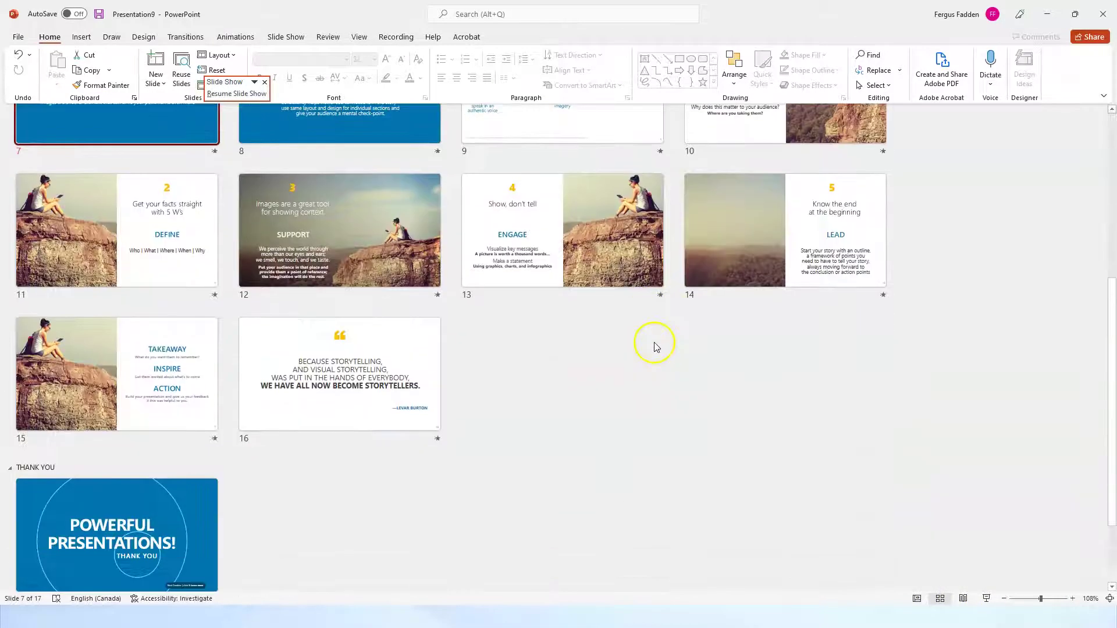
scroll(651, 335, up, 4)
scroll(652, 323, up, 2)
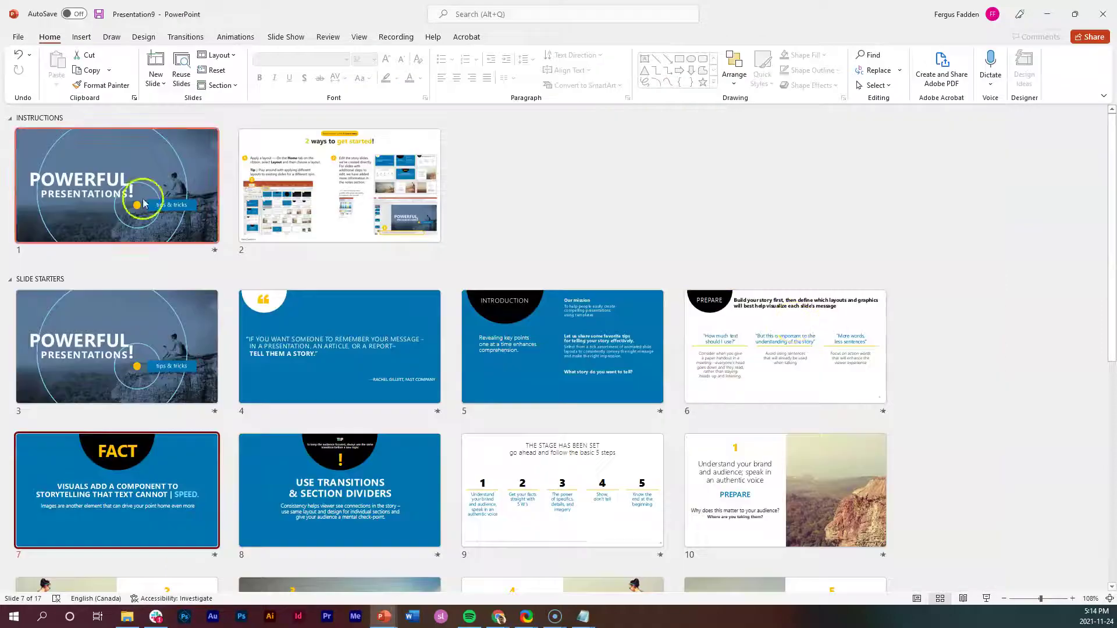
Insert a new 3_Blank layout slide after slide 2 in Normal view.
key(Right)
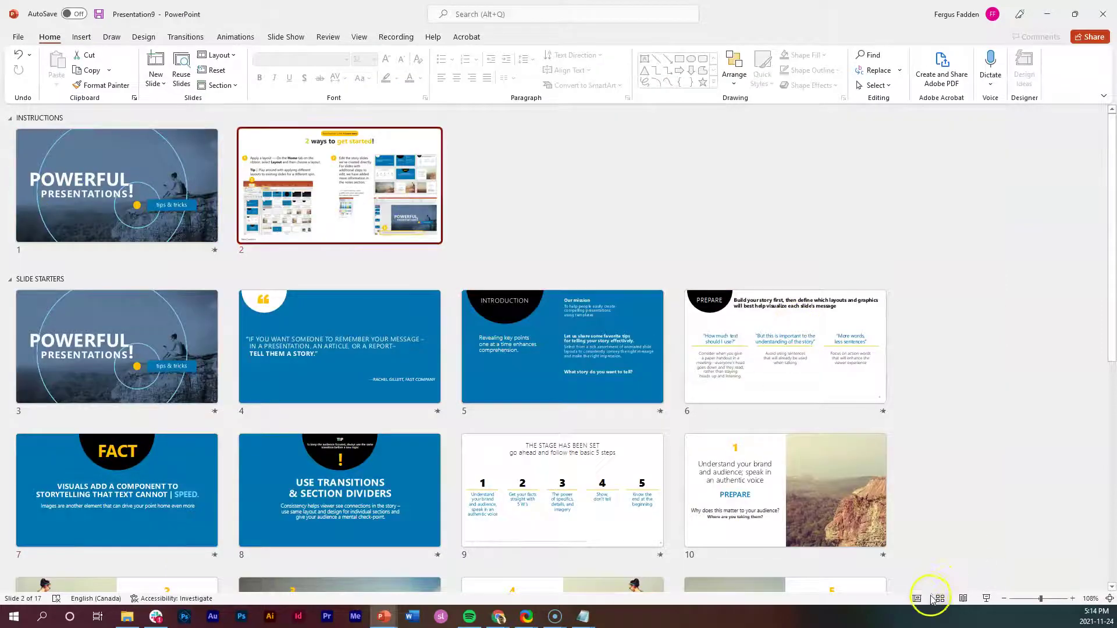
click(917, 598)
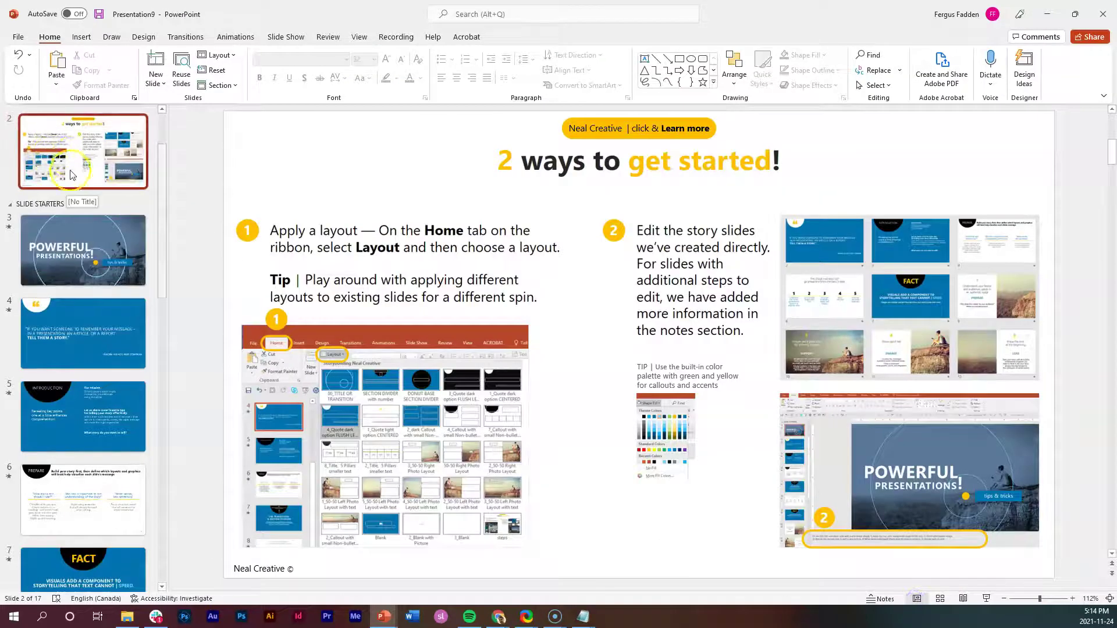
click(165, 85)
click(382, 356)
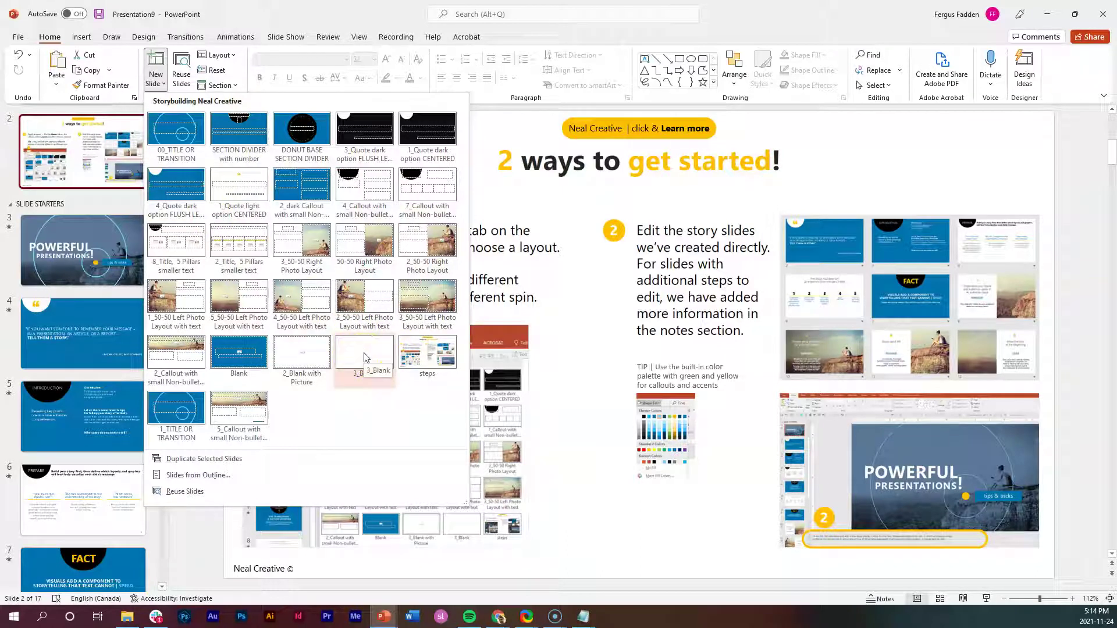
click(365, 358)
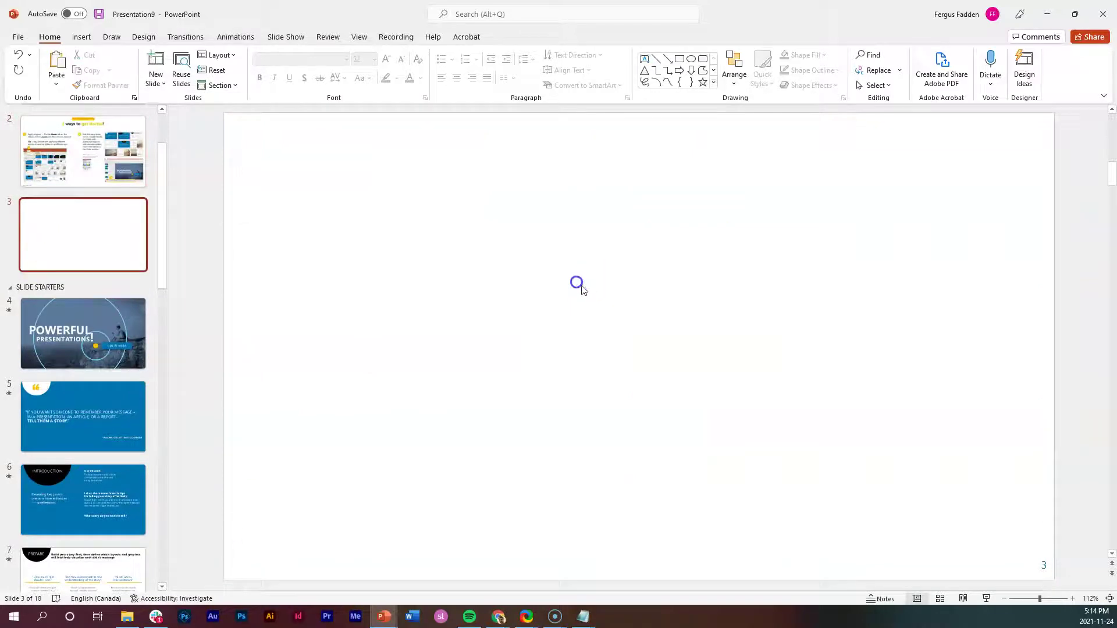
Draw an oval circle on the new blank slide and reselect it.
click(81, 36)
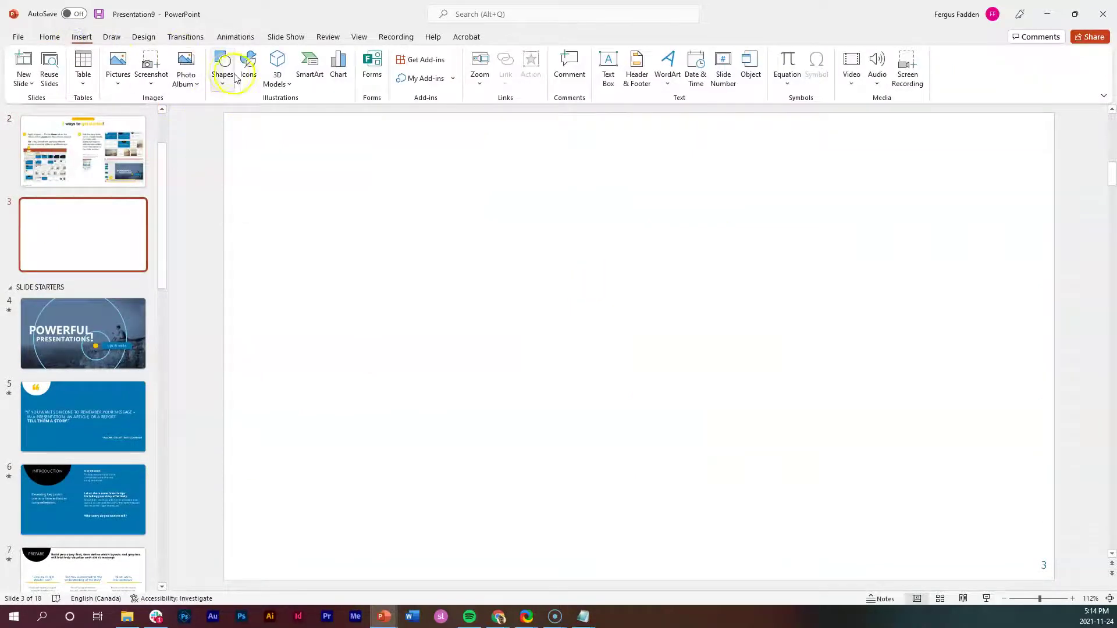
click(221, 88)
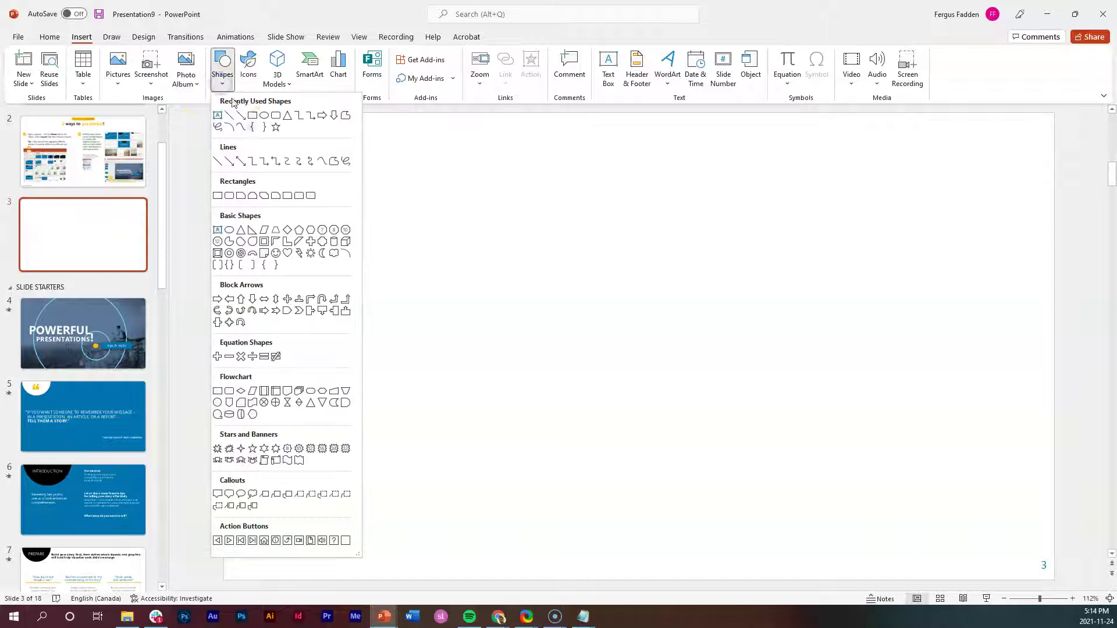
click(265, 115)
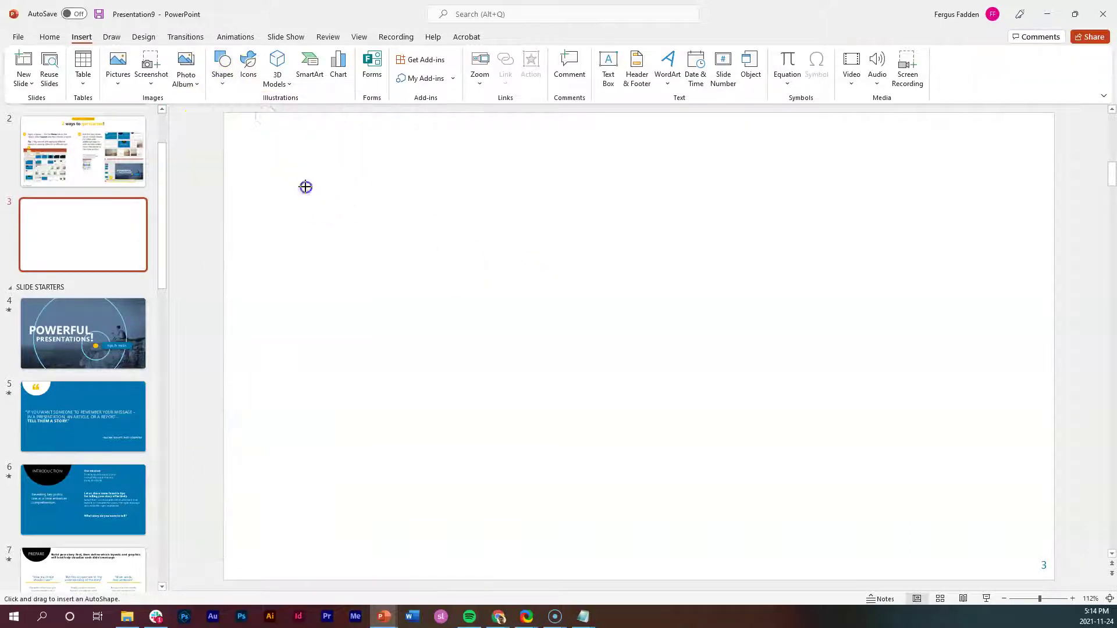
drag(305, 187, 469, 302)
click(561, 323)
click(445, 295)
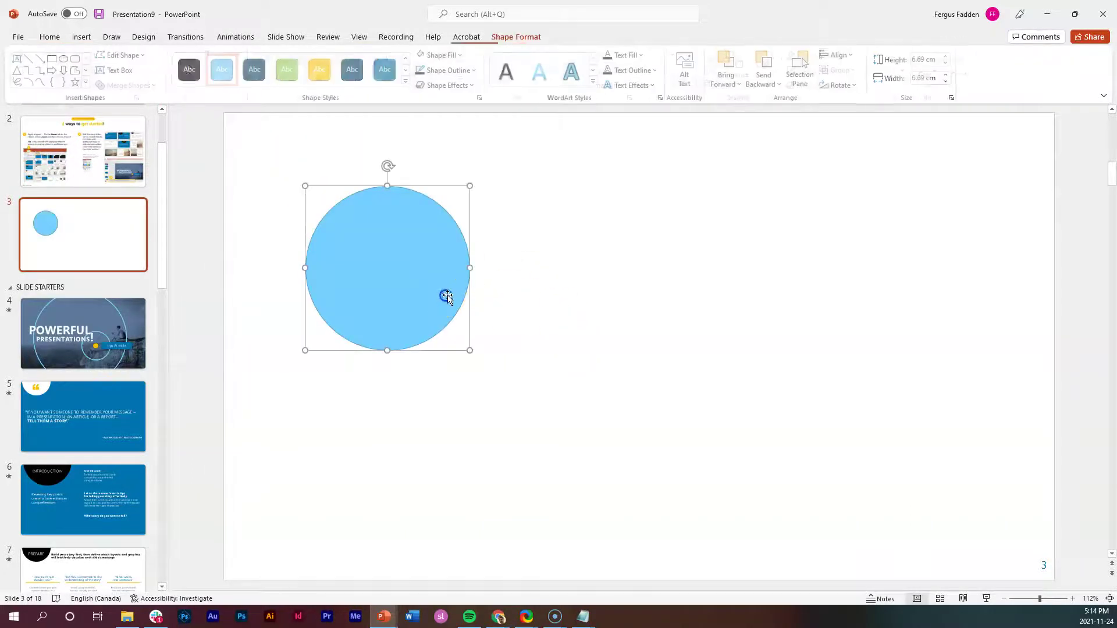
right_click(498, 299)
Copy and paste the circle, then duplicate it into a row of three circles.
right_click(431, 296)
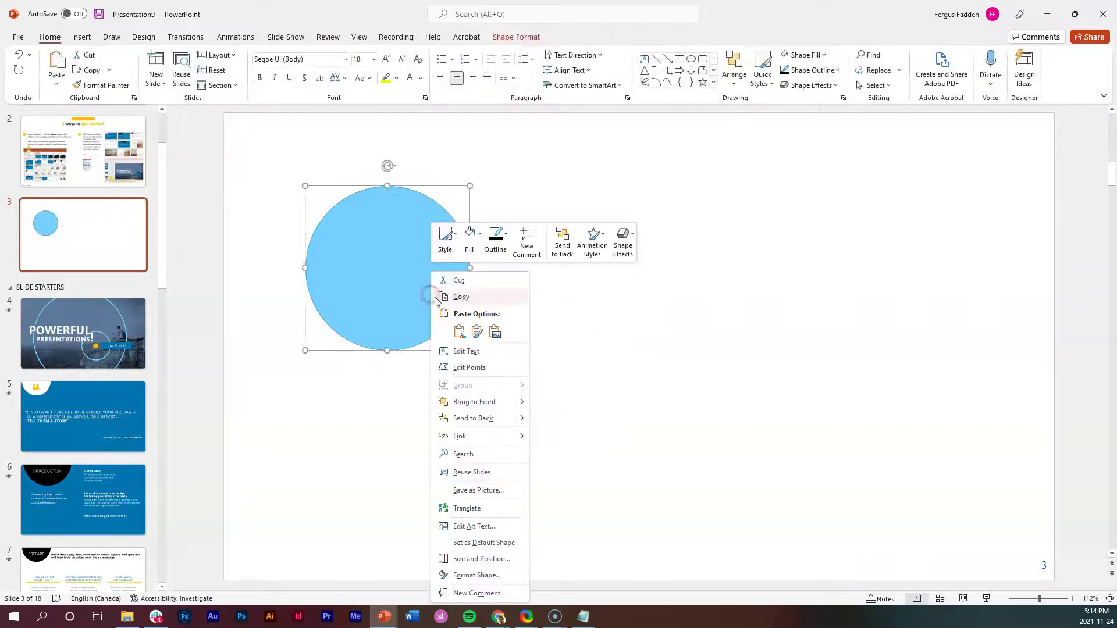
click(493, 299)
click(588, 289)
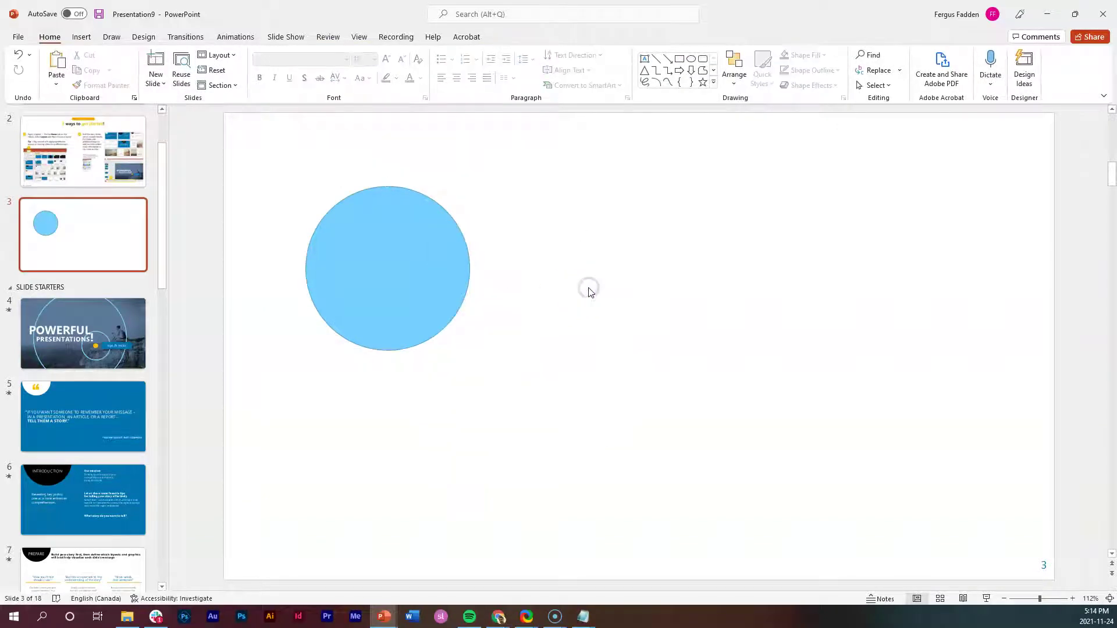
right_click(588, 289)
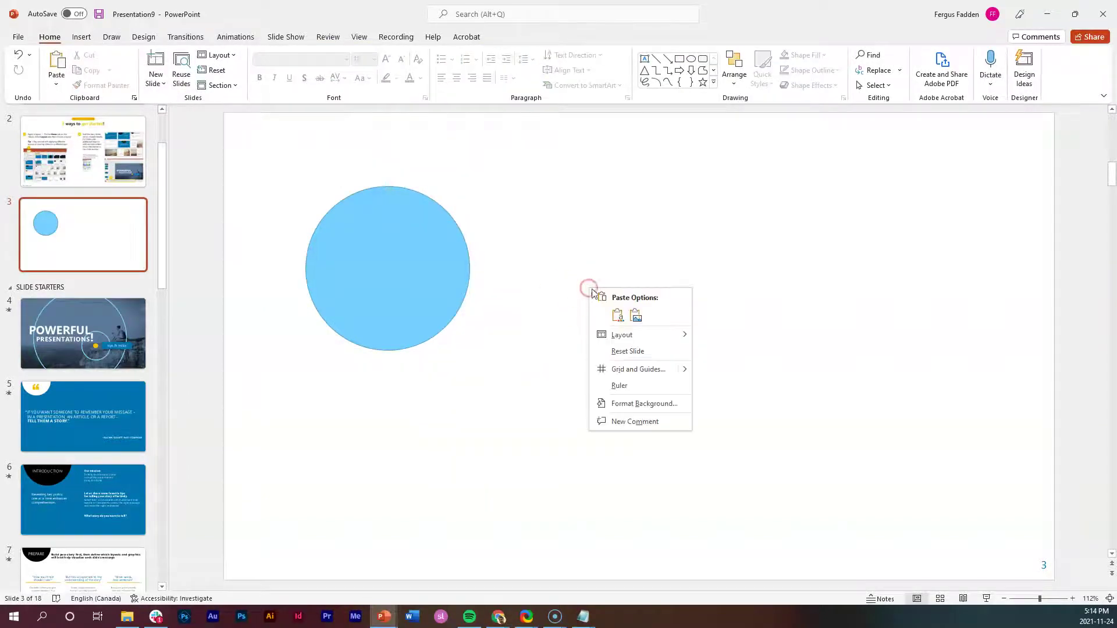
click(620, 317)
drag(435, 282, 613, 297)
click(824, 316)
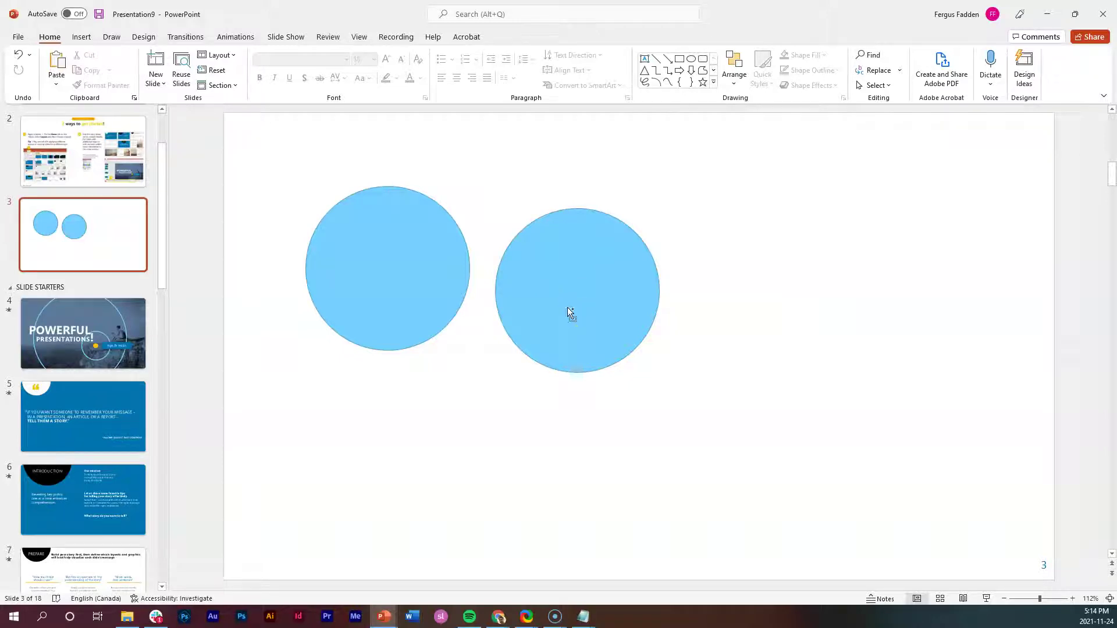
click(582, 298)
mouse_move(603, 273)
mouse_down()
mouse_move(489, 182)
mouse_move(519, 196)
mouse_up()
drag(581, 275, 781, 298)
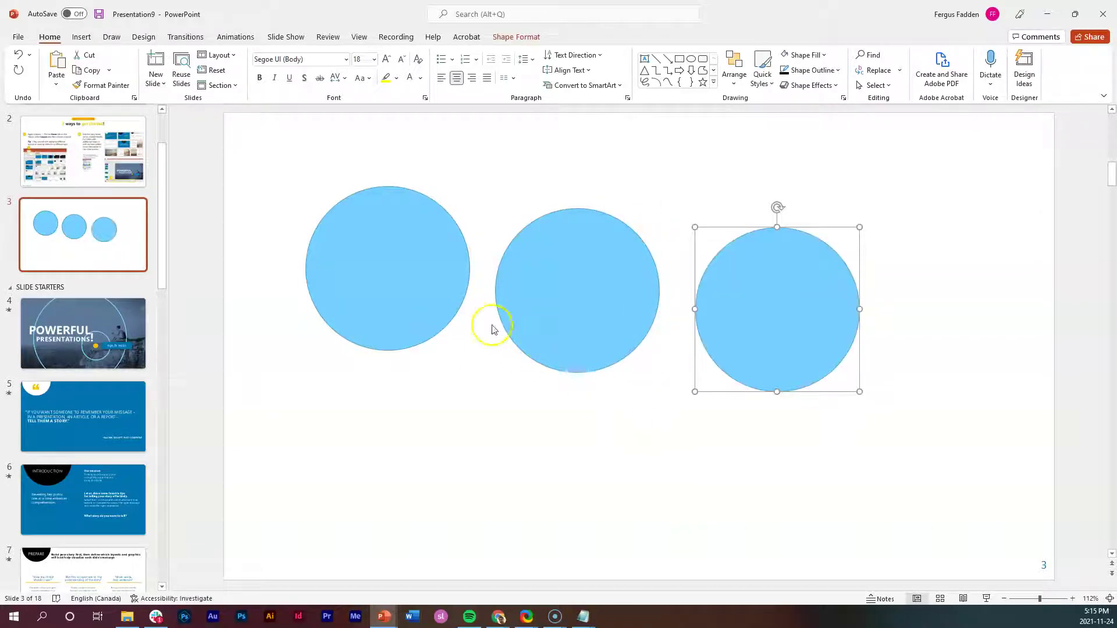
Ctrl-drag the row into a second row below, plus one circle near the top-right corner.
drag(282, 164, 921, 427)
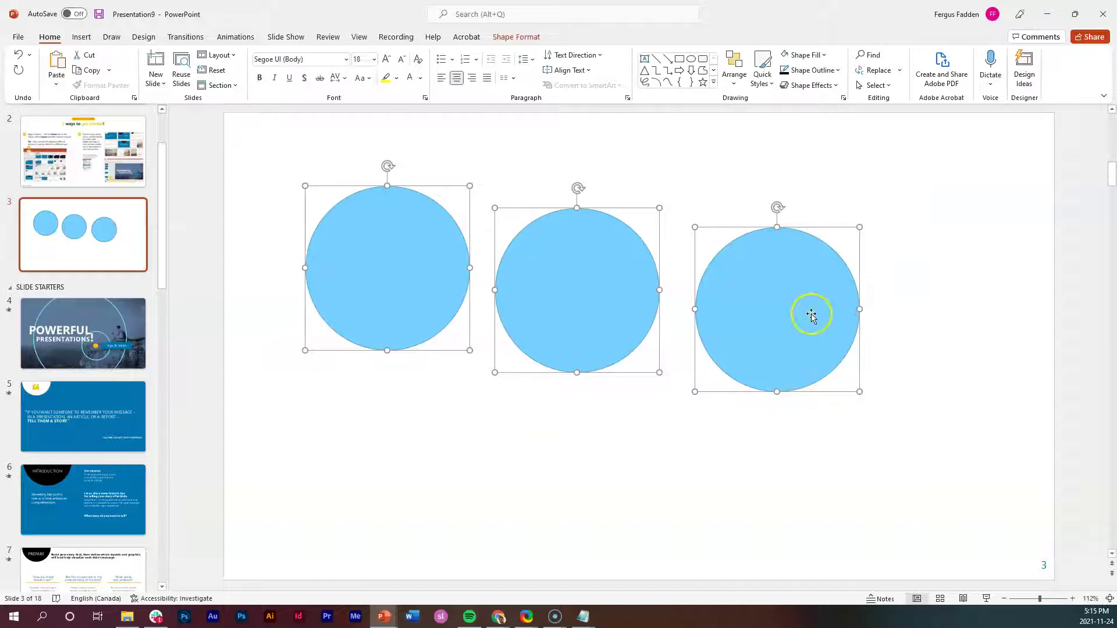
drag(810, 318, 801, 493)
click(968, 338)
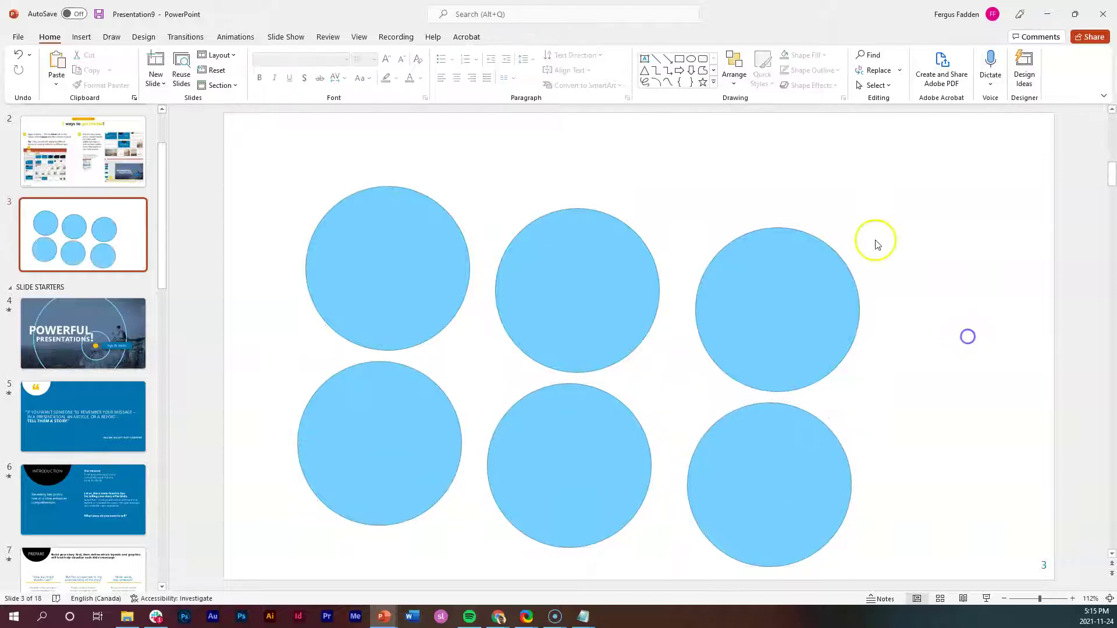
drag(923, 200, 675, 402)
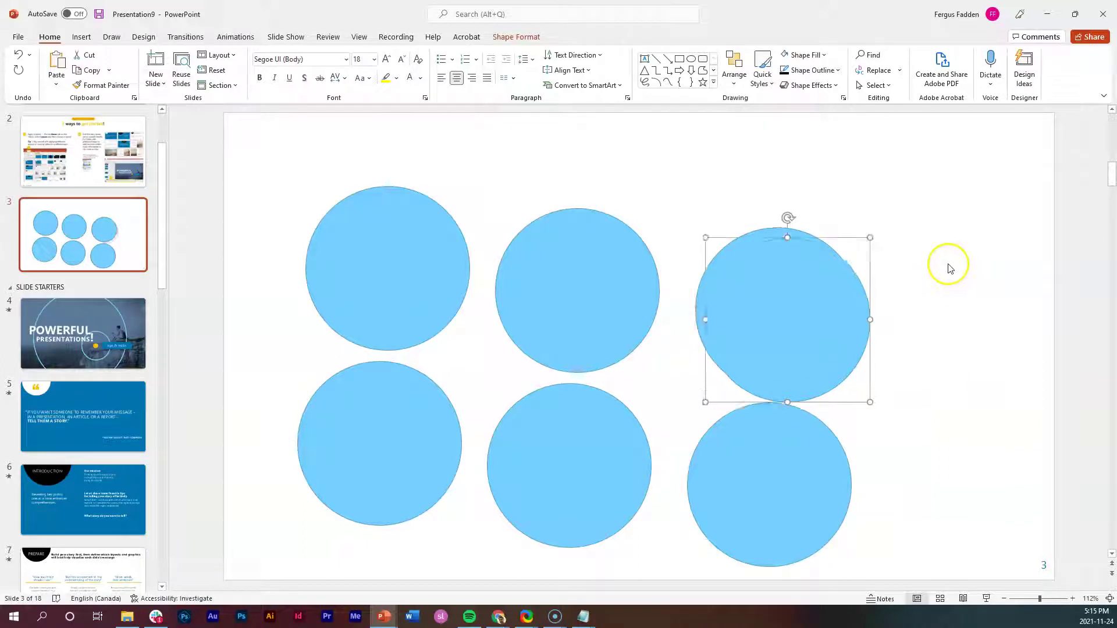
drag(846, 307, 955, 172)
drag(914, 206, 984, 256)
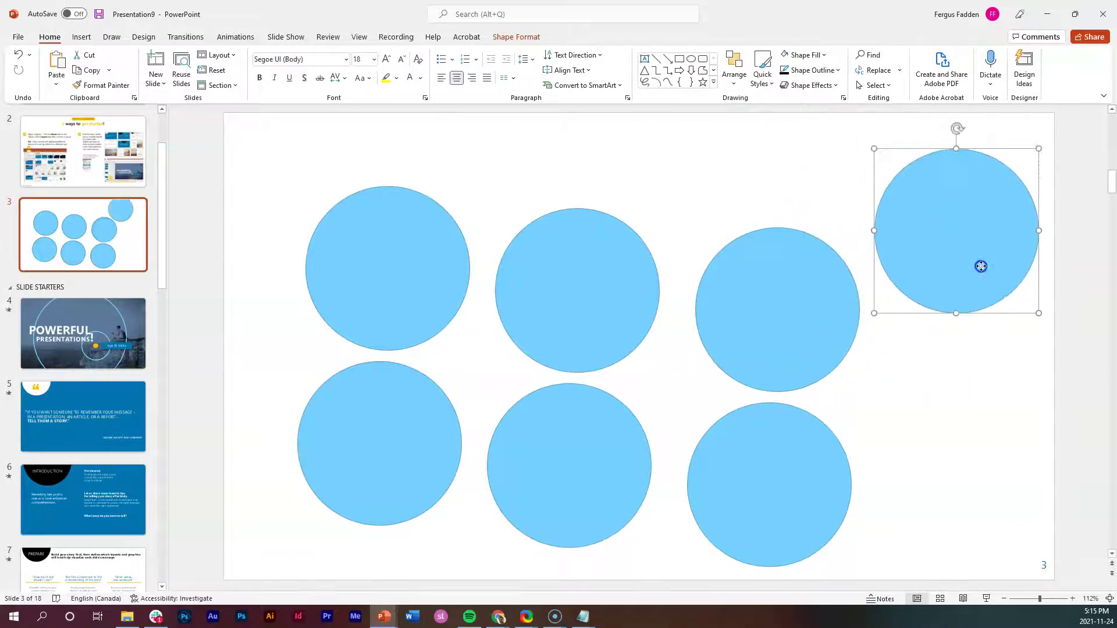
Label the top-left circle 'Ctrl+click+drag' and widen it so the text fits one line.
click(352, 280)
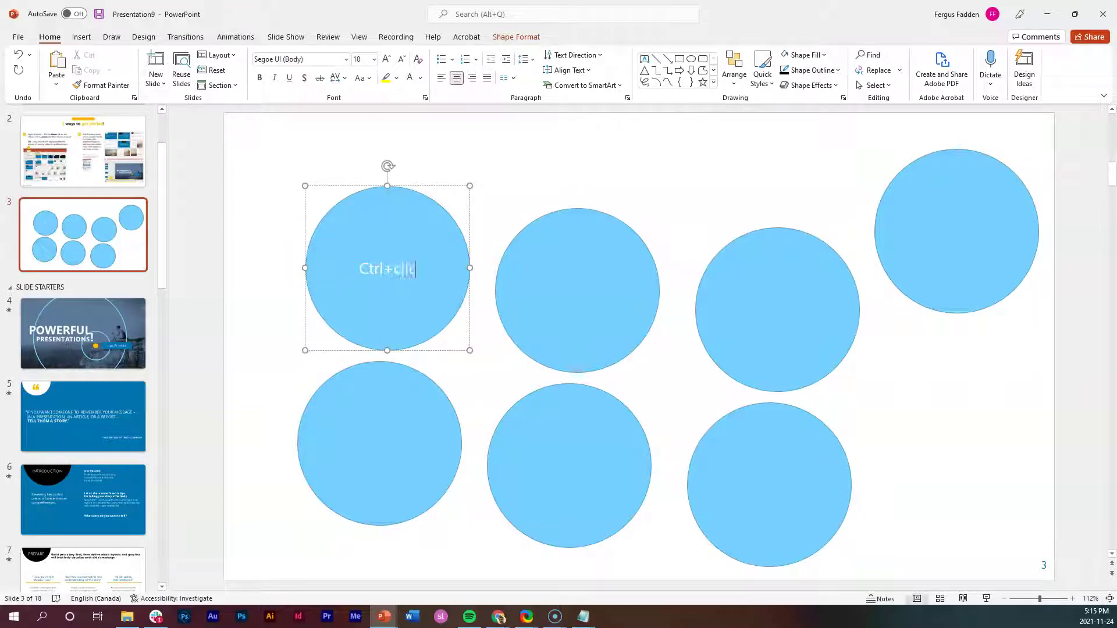
text(Ctrl+click+drag)
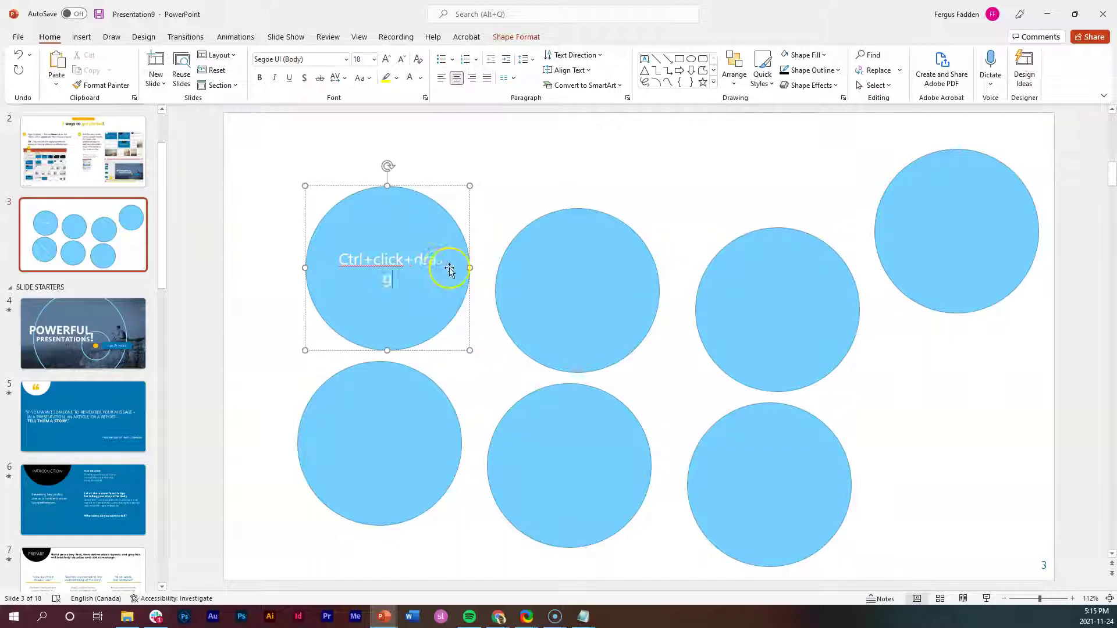
drag(470, 268, 495, 268)
click(572, 299)
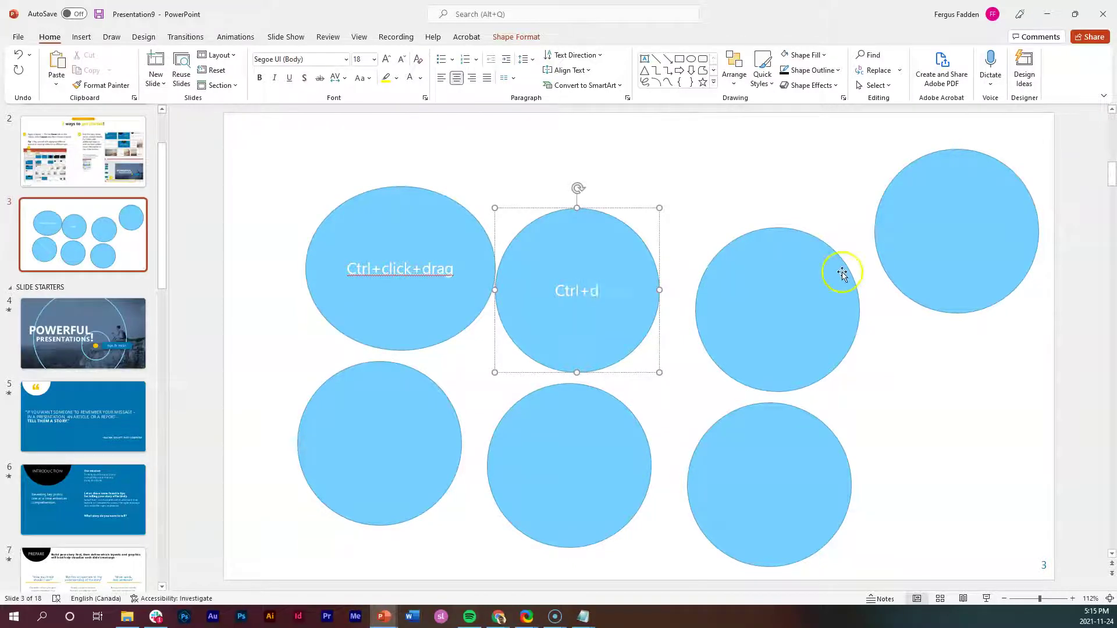
click(731, 174)
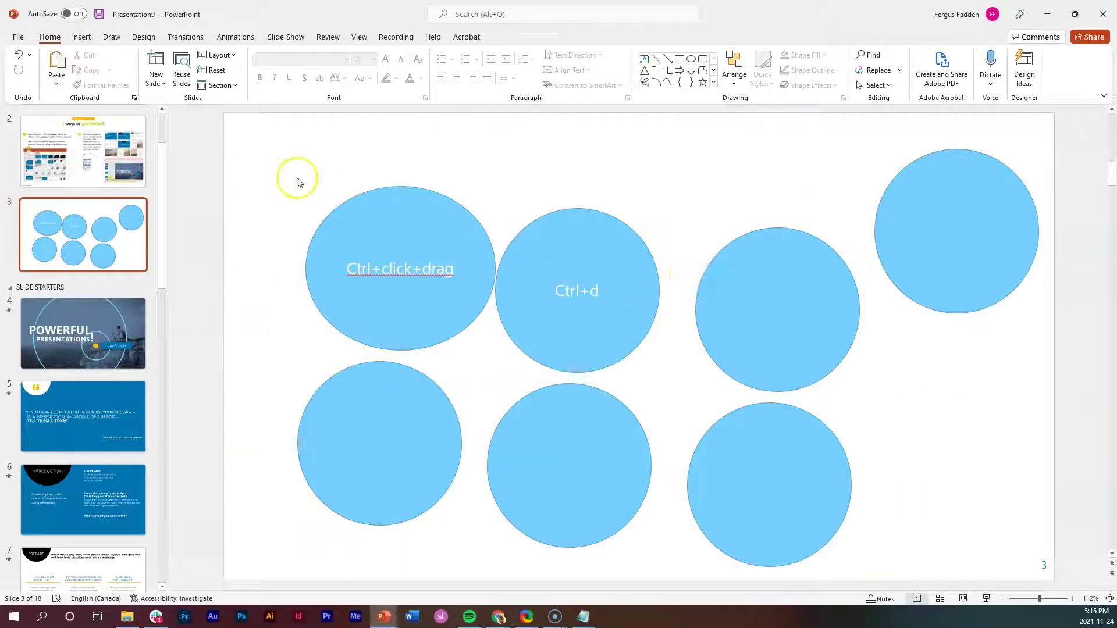
Delete all circles but one and move that remaining circle toward the slide's centre.
drag(301, 182, 873, 561)
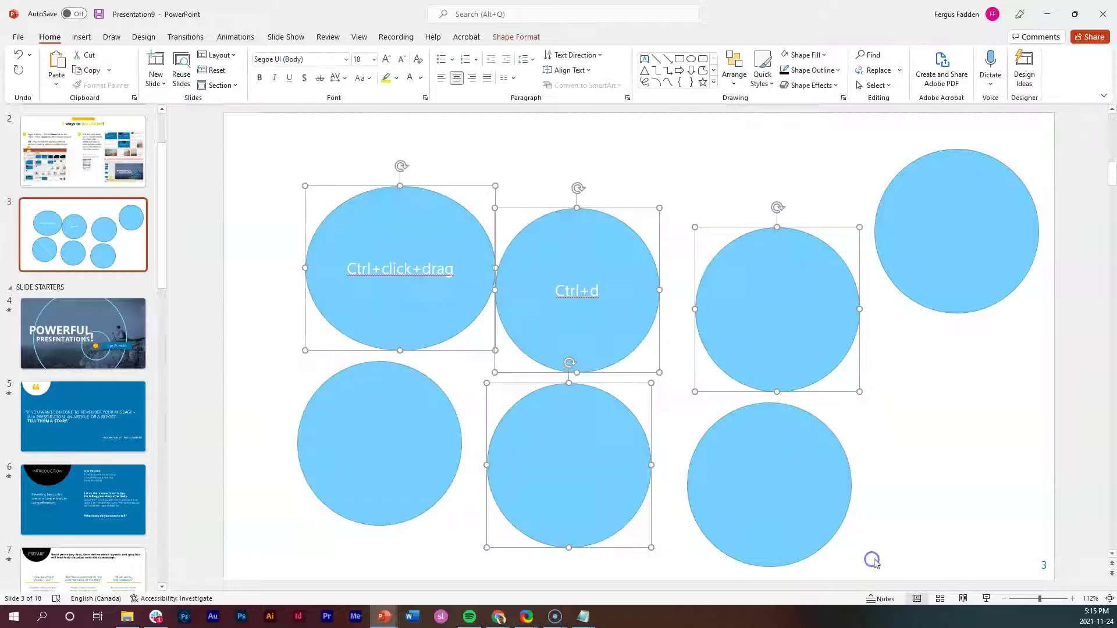
key(Delete)
click(787, 489)
key(Delete)
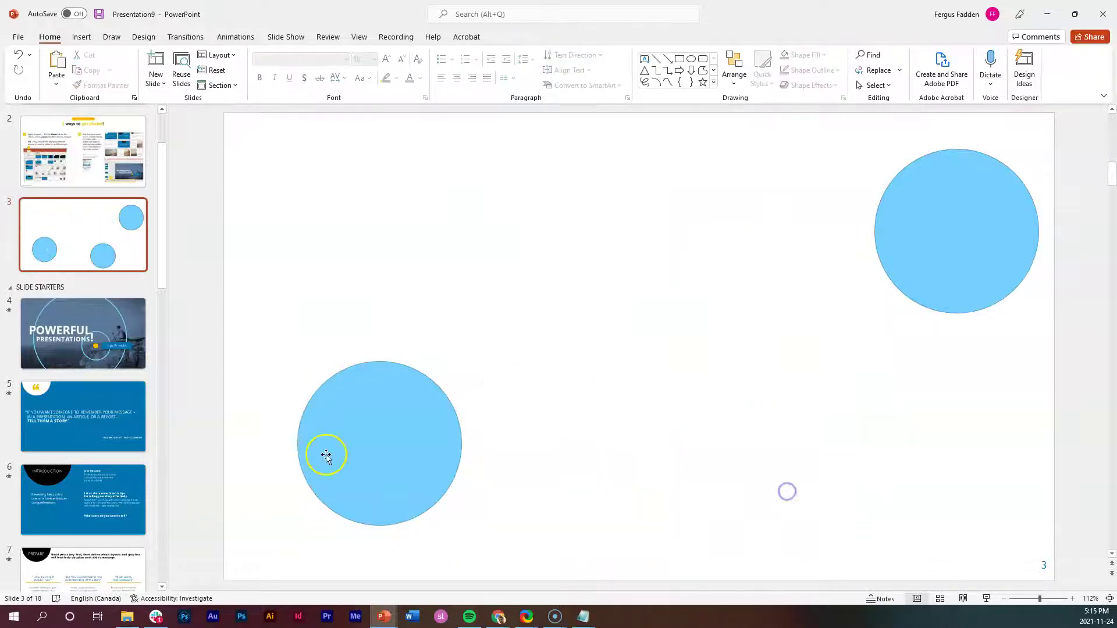
click(324, 454)
key(Delete)
drag(940, 198, 623, 244)
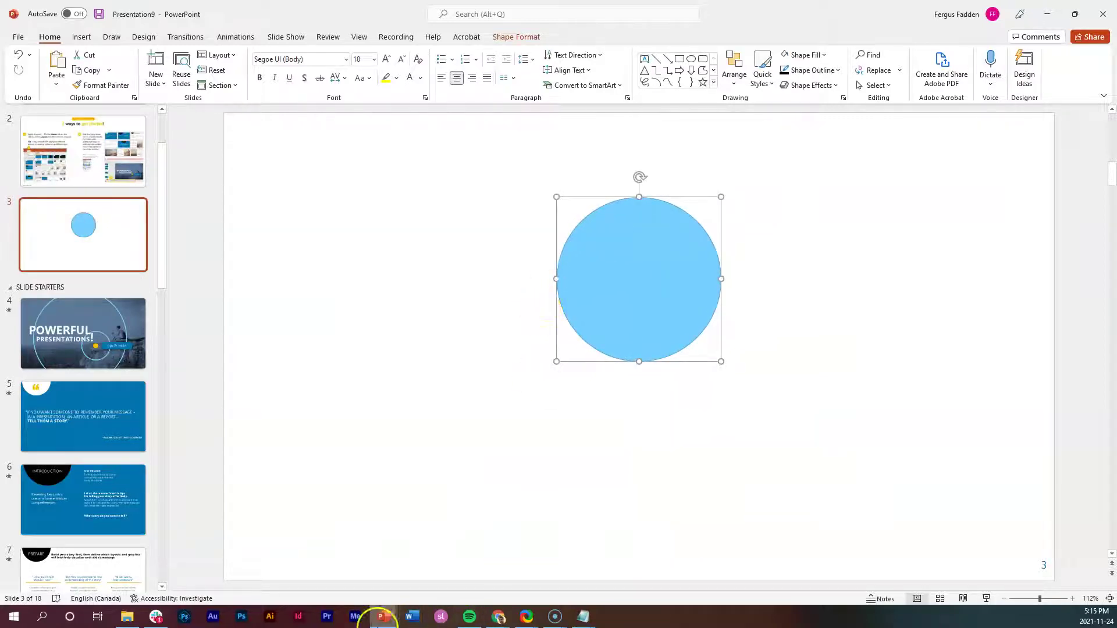
click(378, 616)
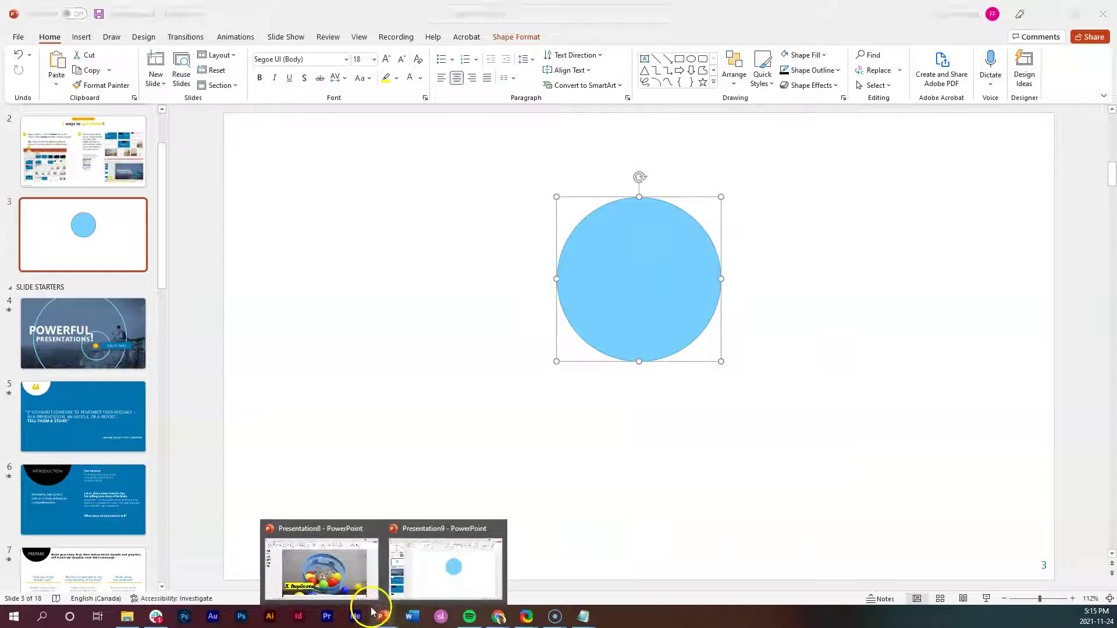
click(350, 576)
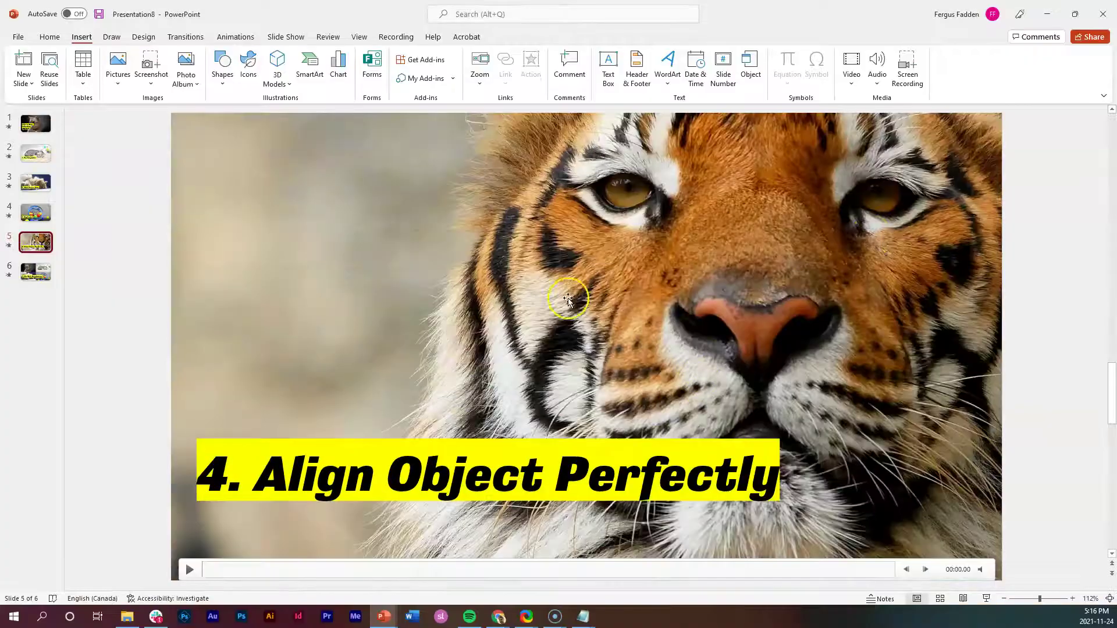
click(232, 143)
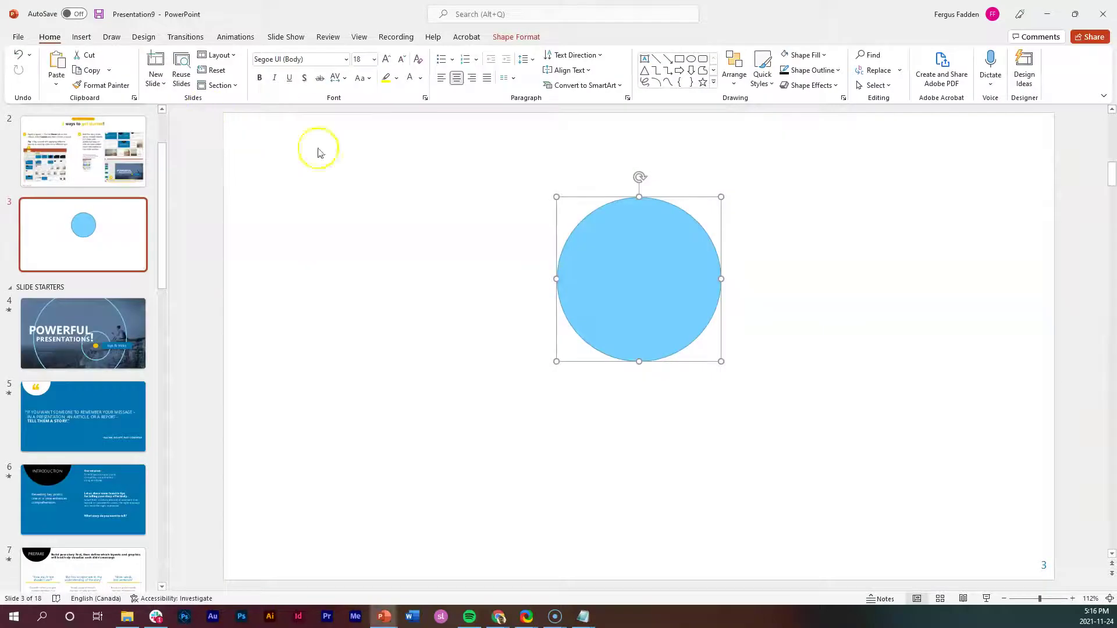
Raise the circle higher on the slide and draw a rectangle inside it.
drag(623, 272, 621, 221)
click(913, 252)
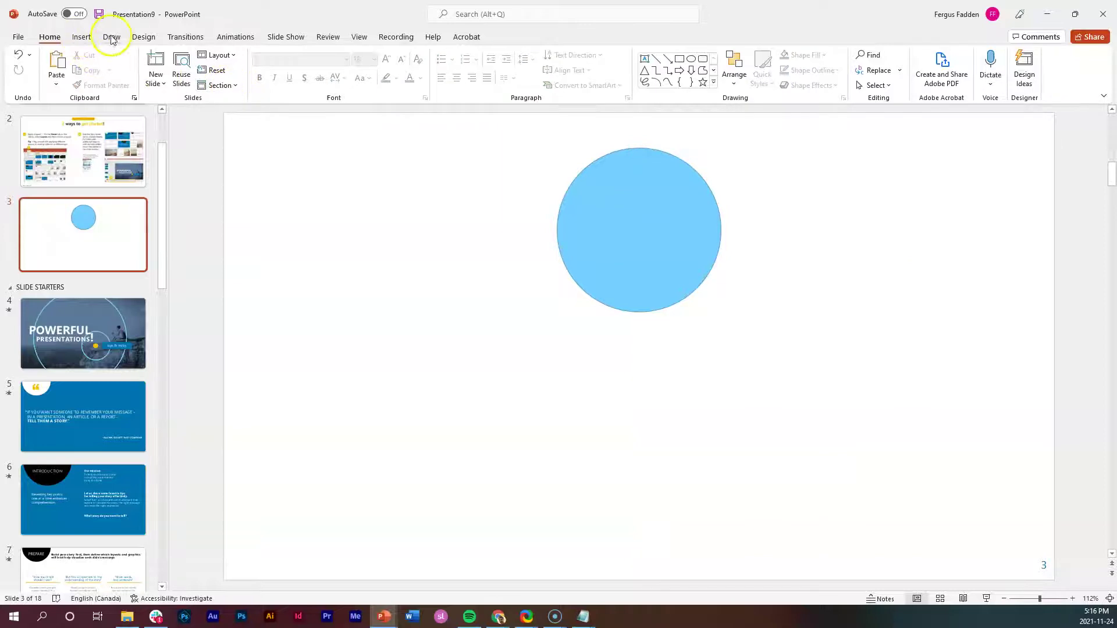
click(82, 38)
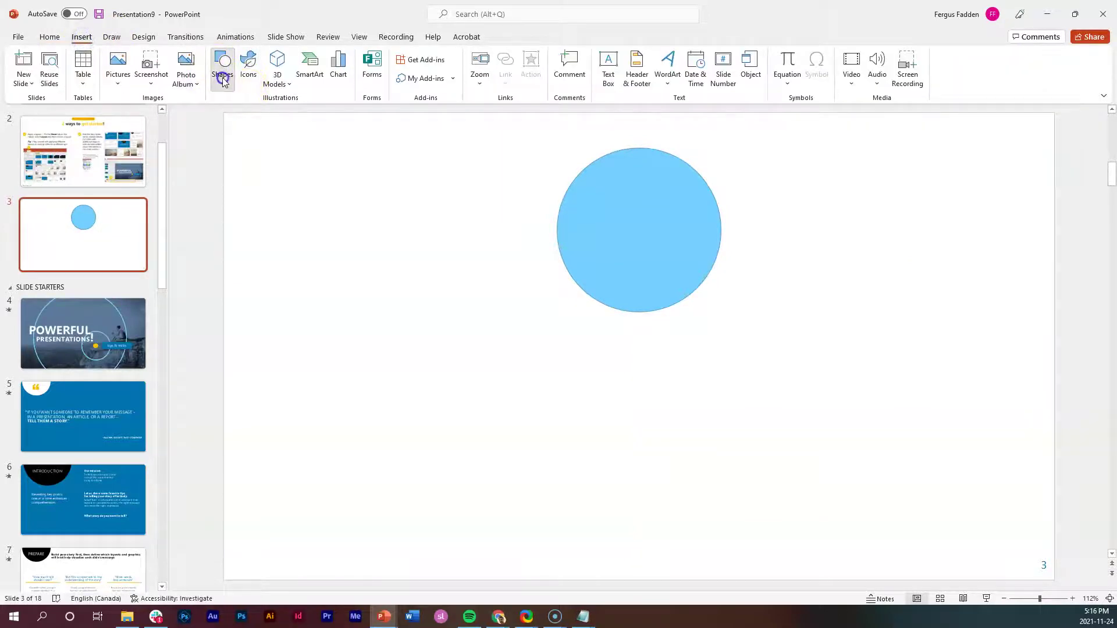
click(224, 73)
click(254, 118)
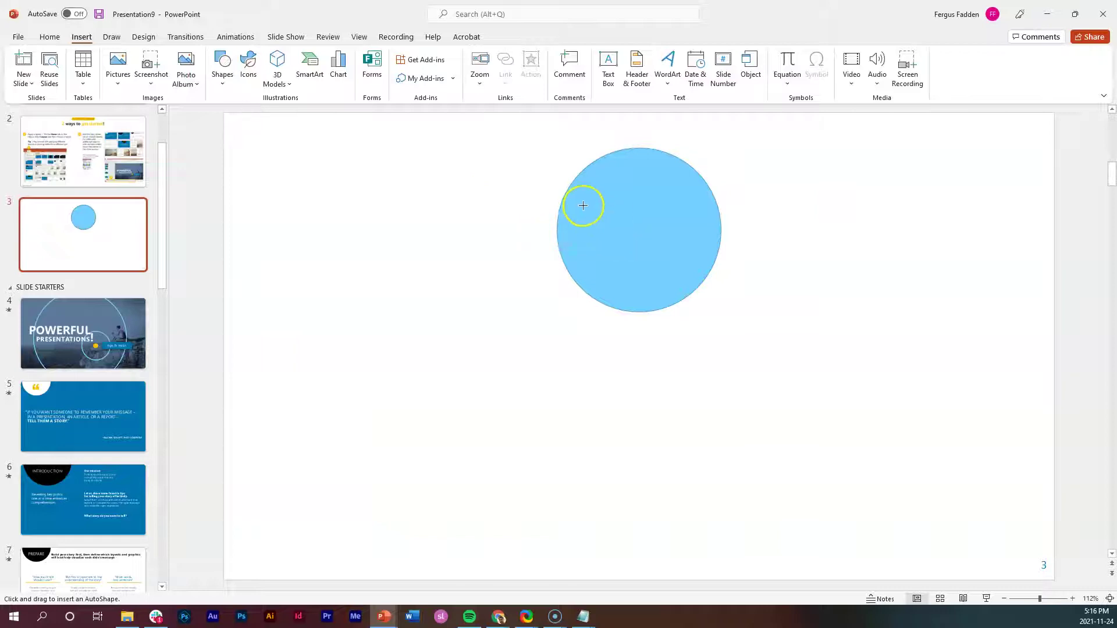
drag(685, 247, 685, 247)
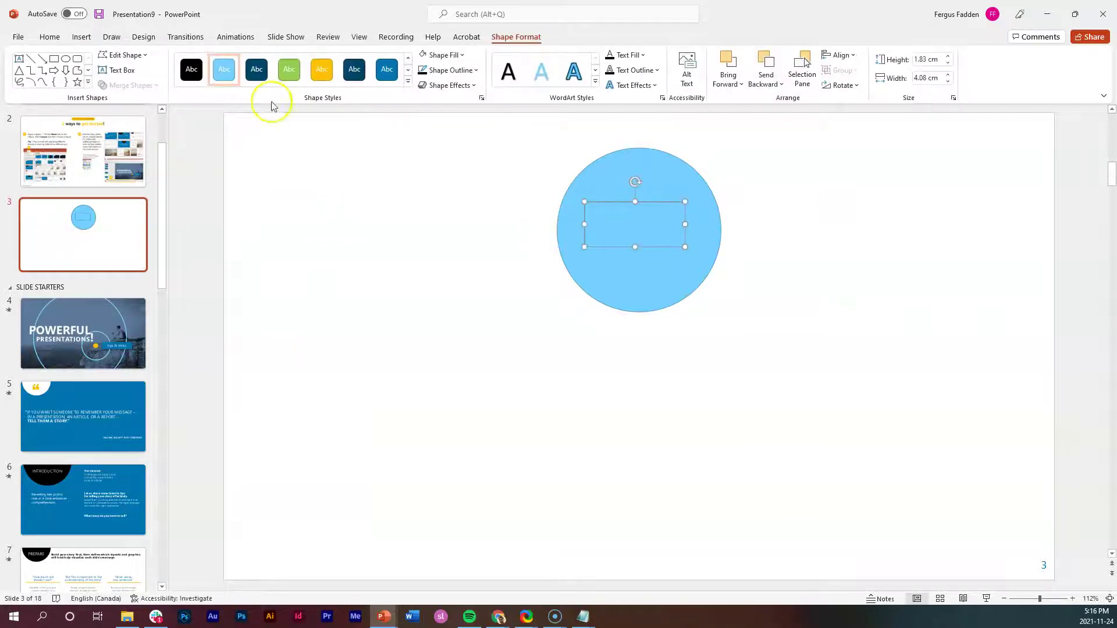
Give the rectangle the black shape style, shift it over the circle's left half, and type 'text'.
click(184, 76)
click(442, 269)
drag(633, 222, 594, 241)
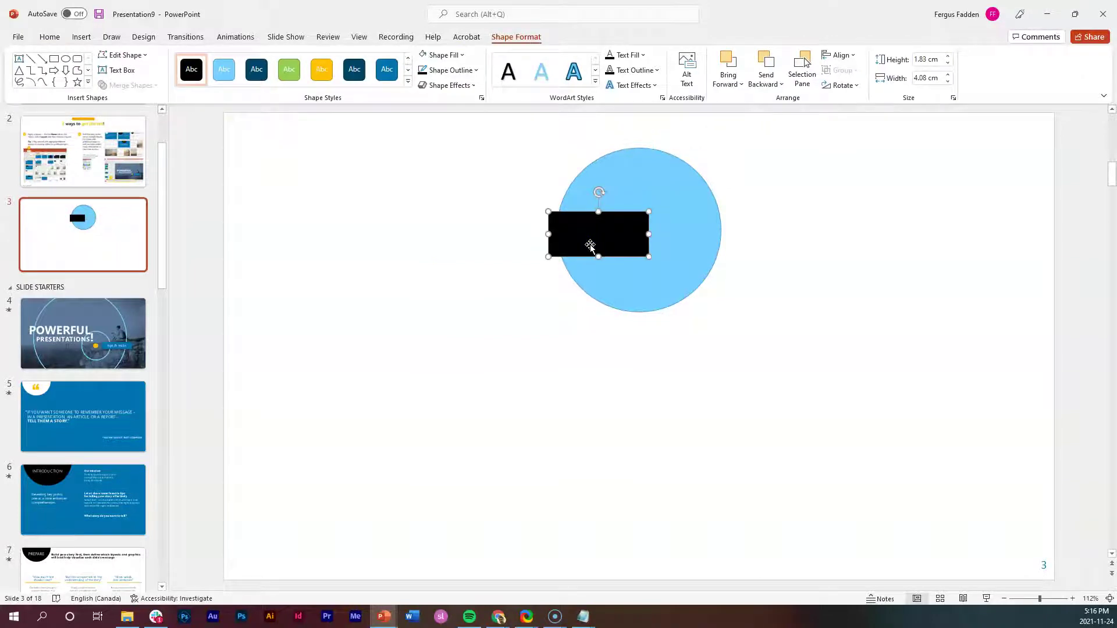
text(tr)
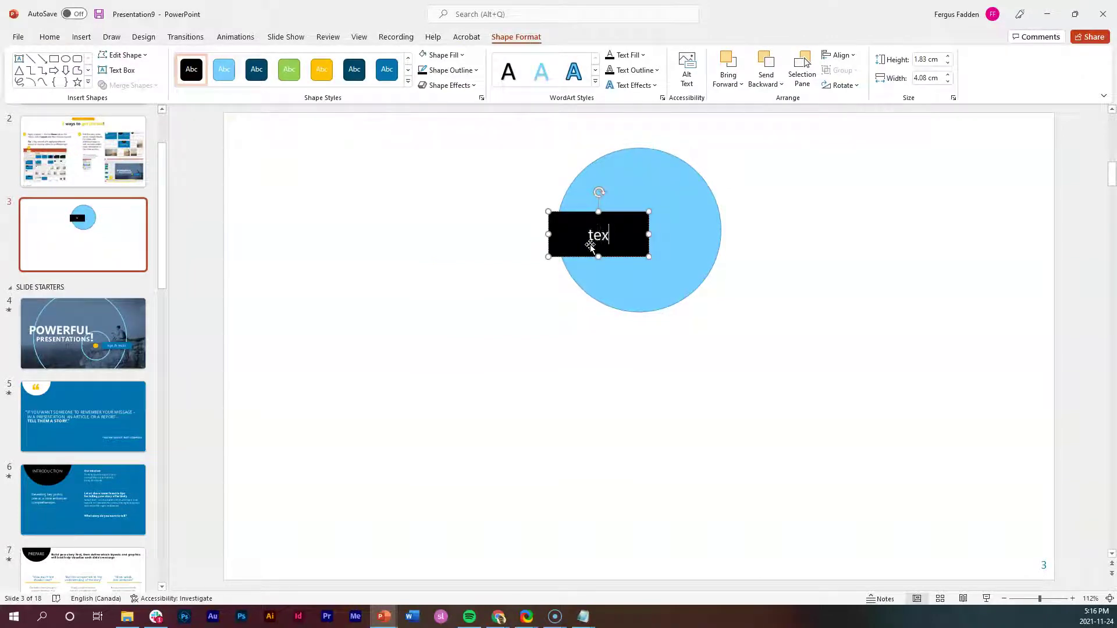
click(516, 263)
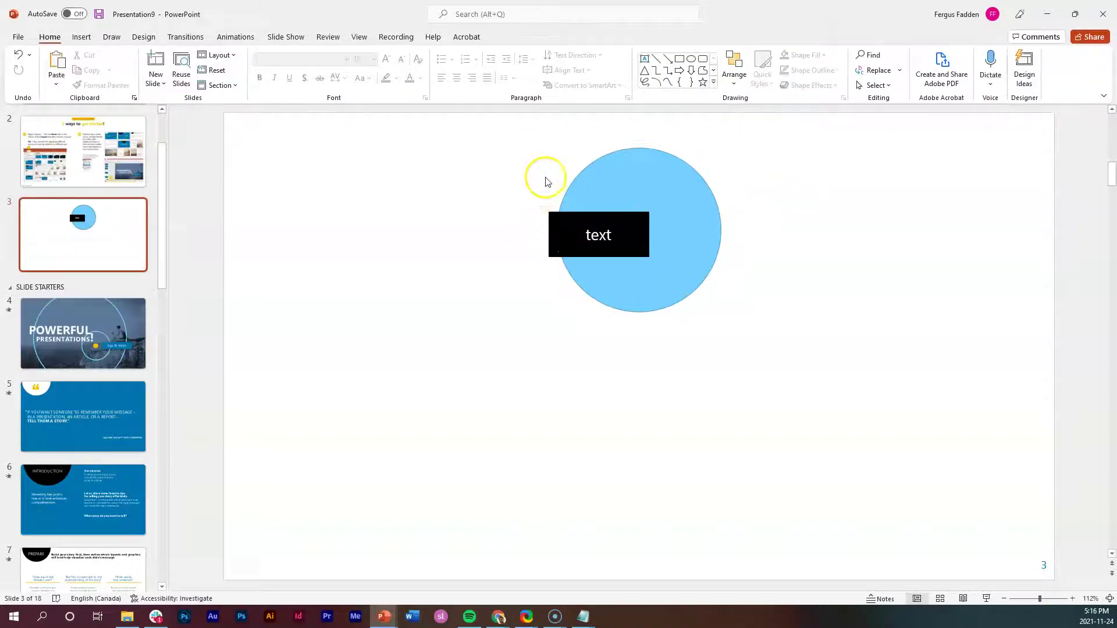
Select the circle and black box together, then apply Align Center and Align Middle.
drag(496, 132, 809, 356)
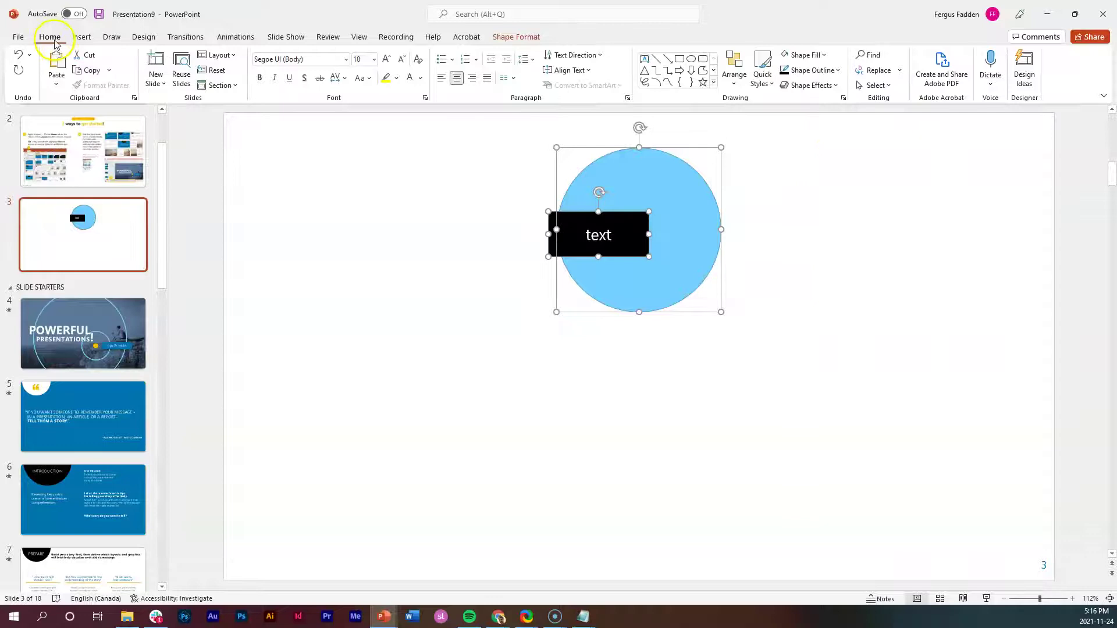
click(735, 88)
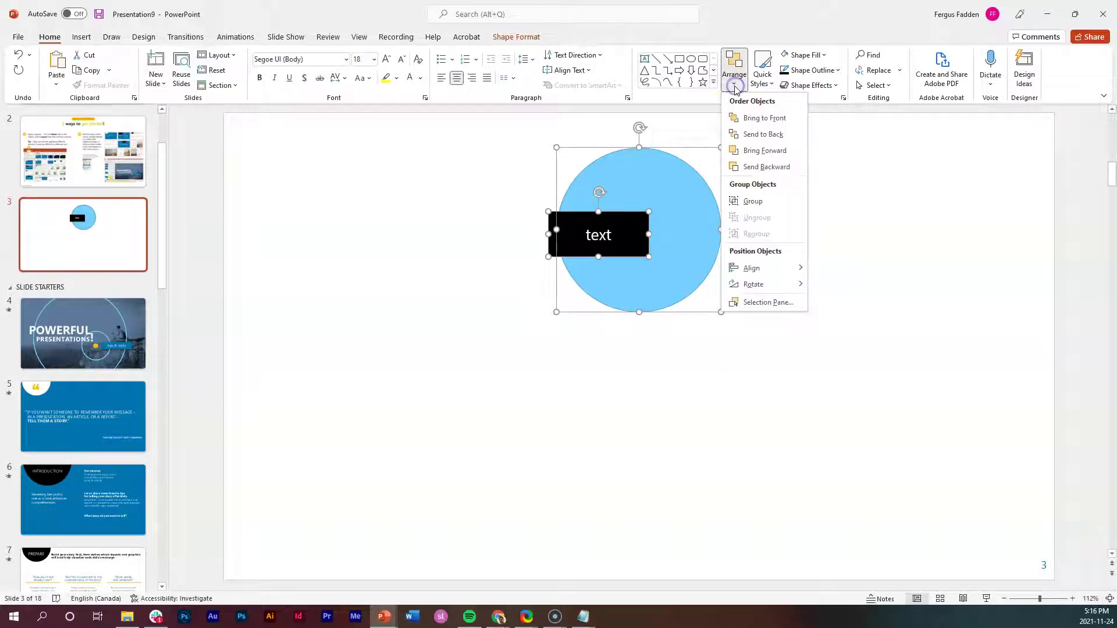
click(766, 271)
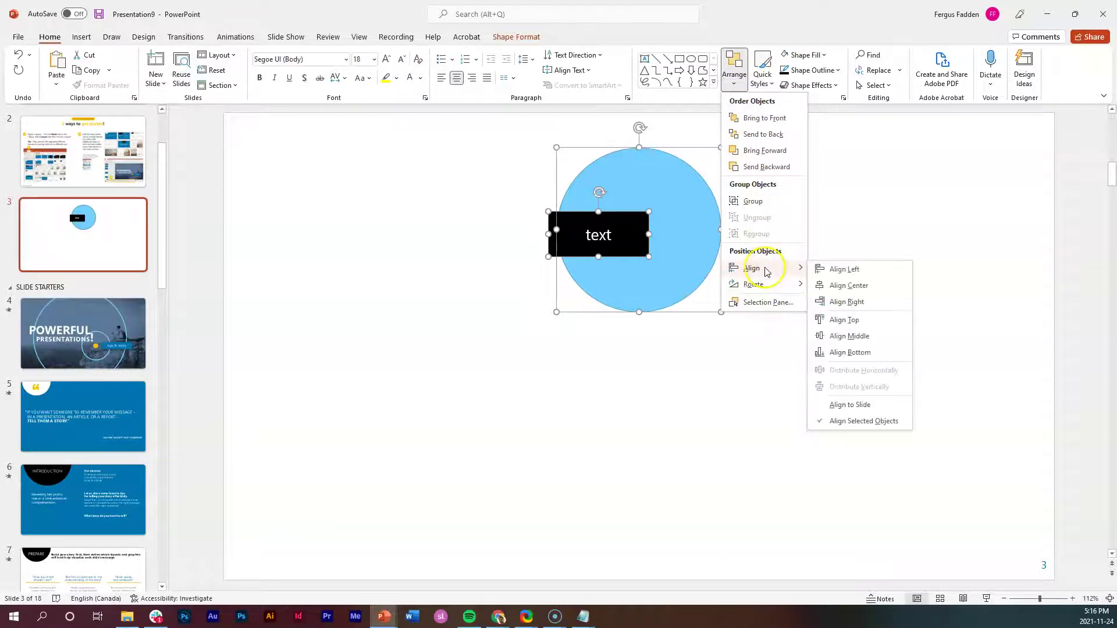
click(846, 290)
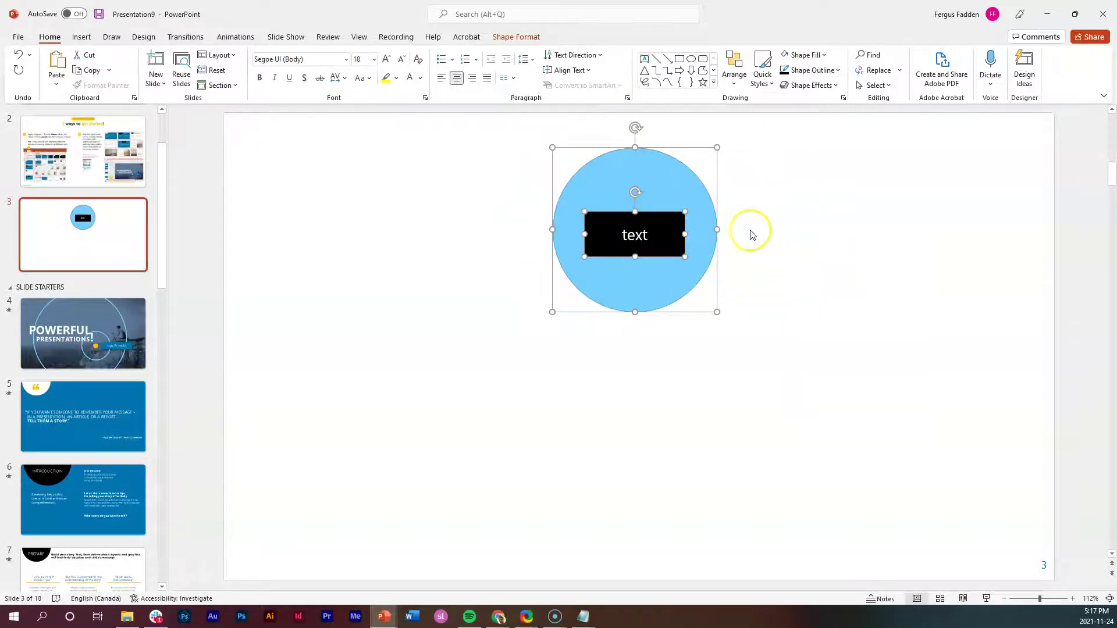
click(738, 91)
mouse_move(776, 267)
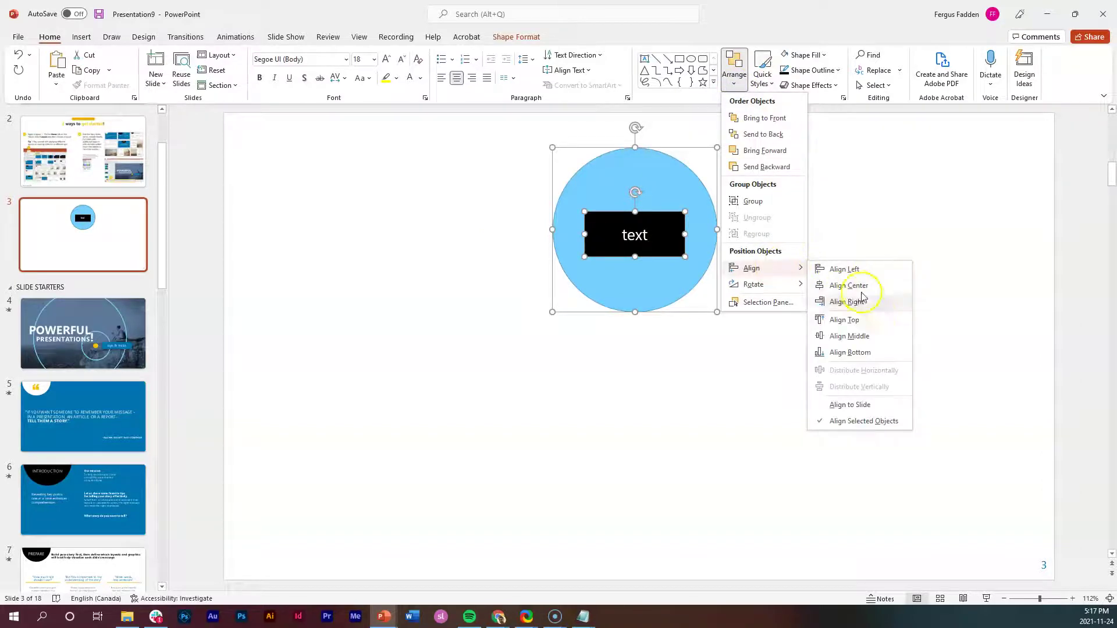
click(875, 342)
click(838, 253)
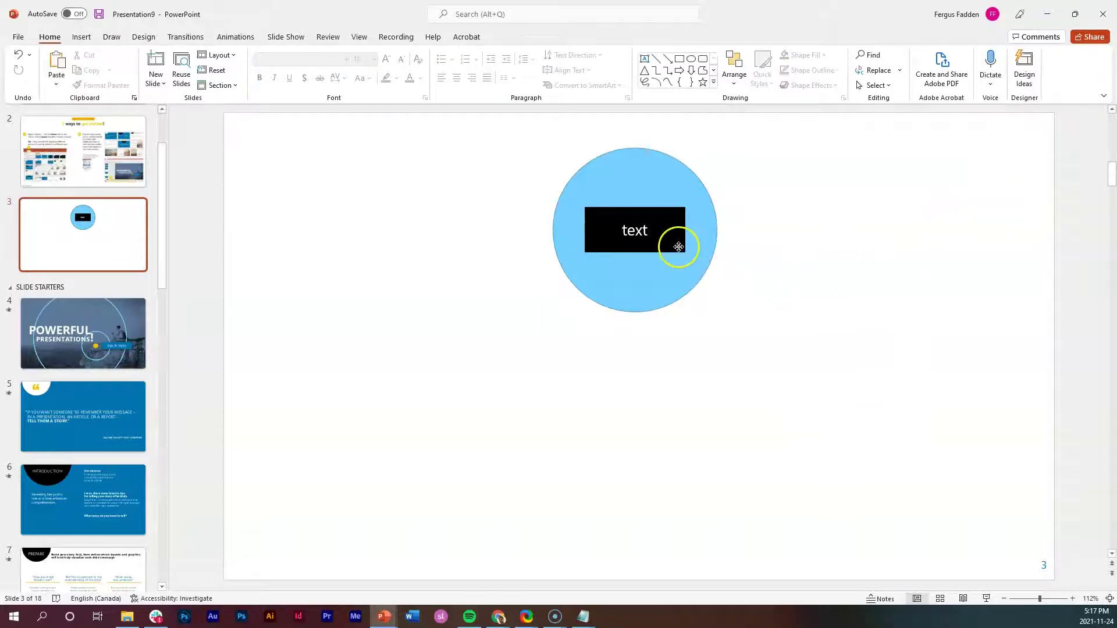
Drag the black 'text' box around and settle it exactly at the circle's centre.
drag(668, 244, 714, 249)
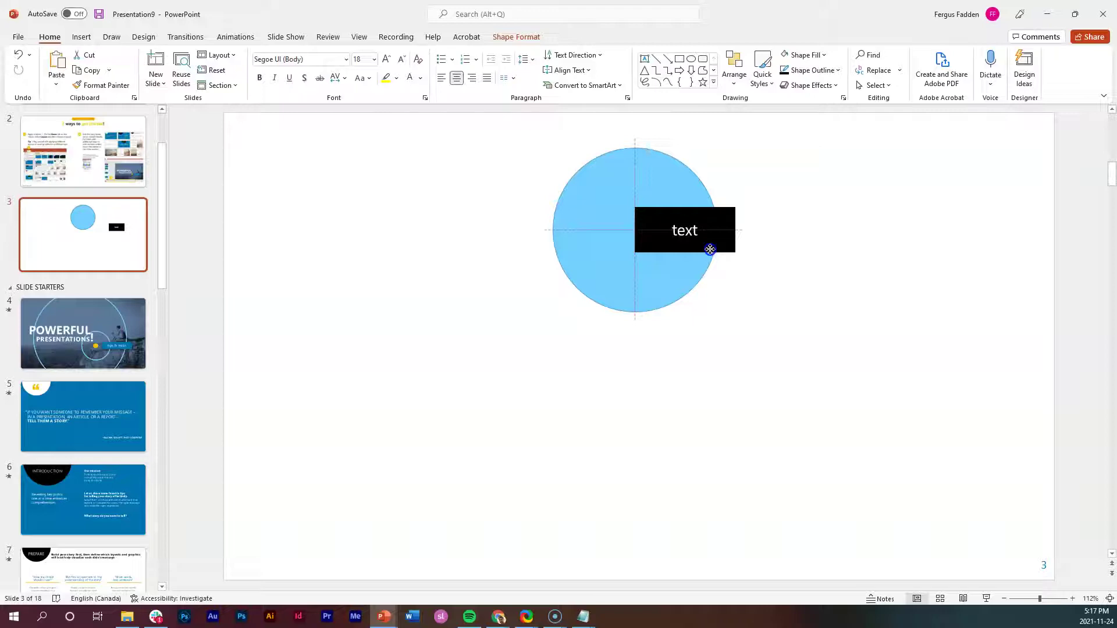
drag(710, 249, 666, 251)
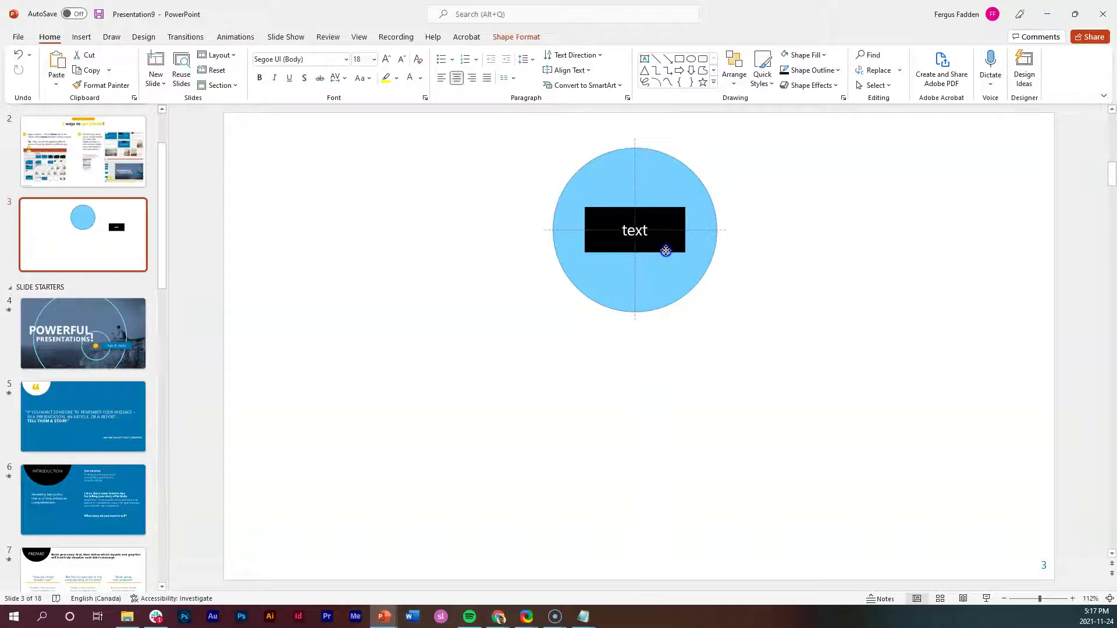
drag(666, 251, 669, 251)
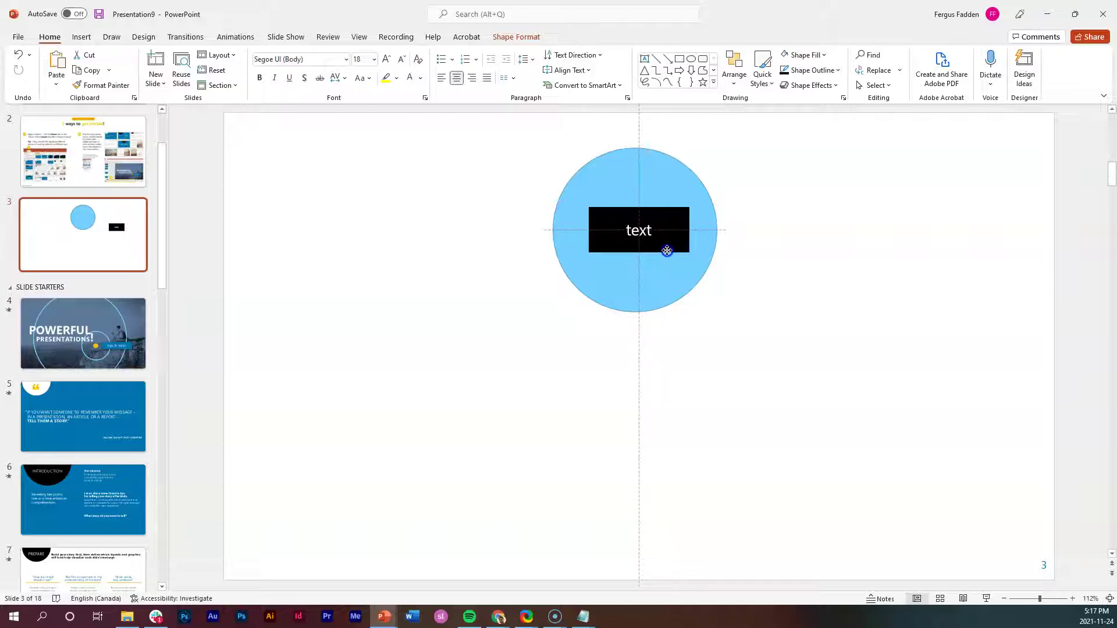
drag(667, 251, 665, 251)
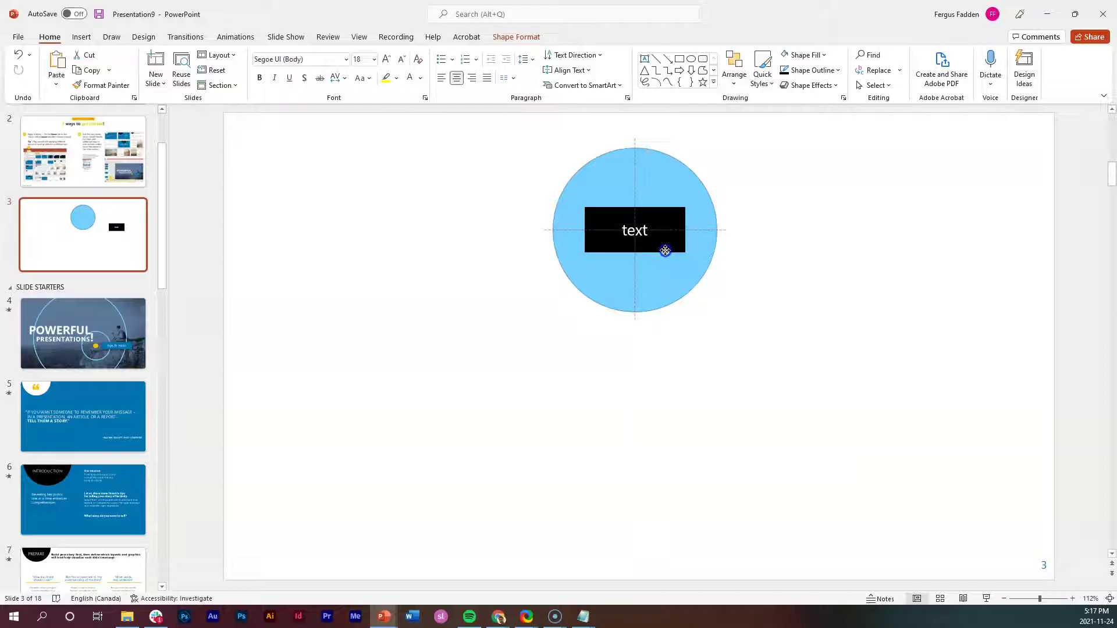
drag(667, 251, 659, 363)
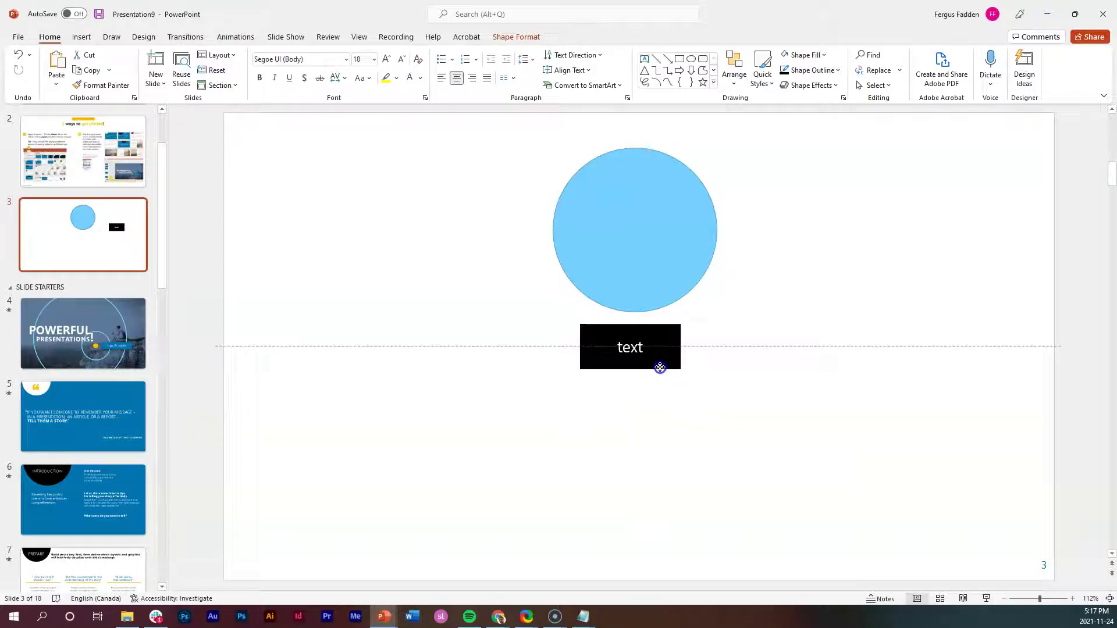
drag(660, 367, 666, 250)
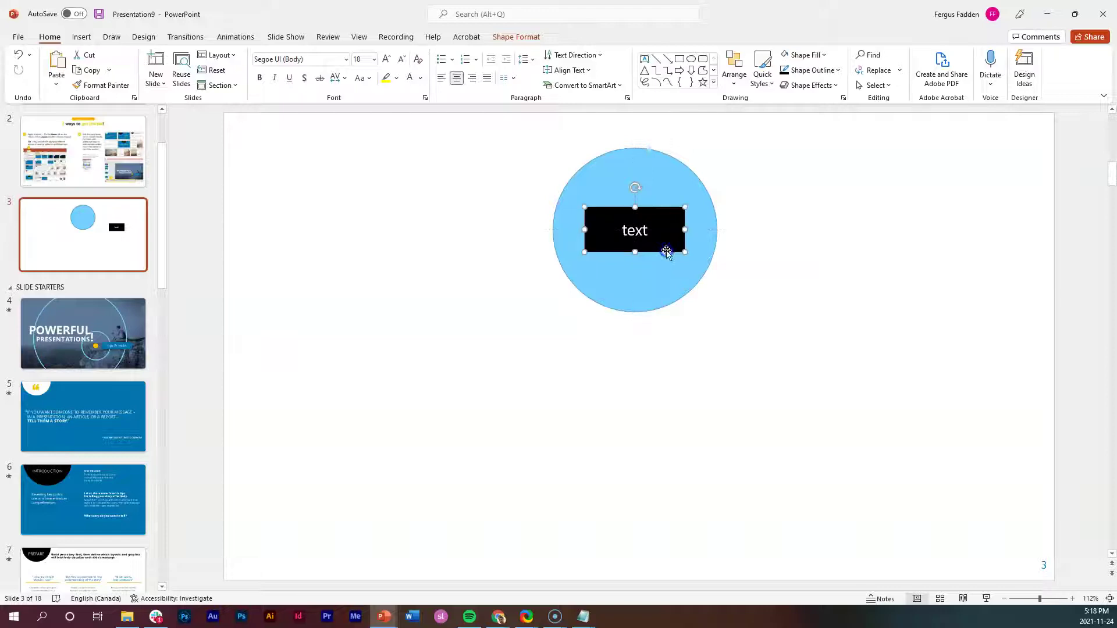
Select the blue circle and black text box together and apply Align Center.
click(841, 272)
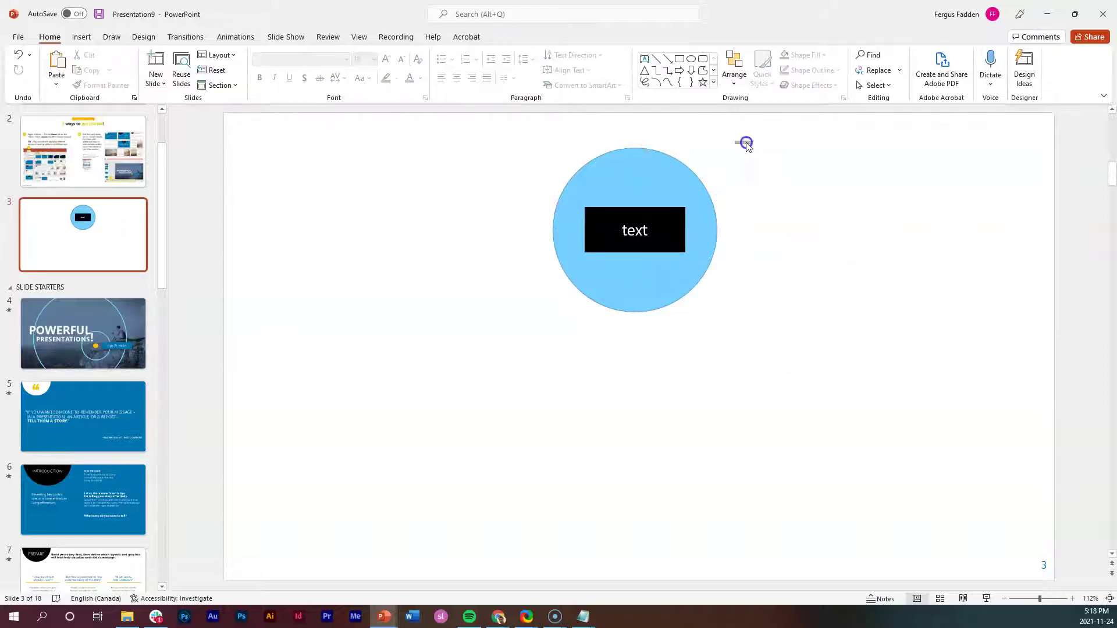
drag(750, 137, 469, 359)
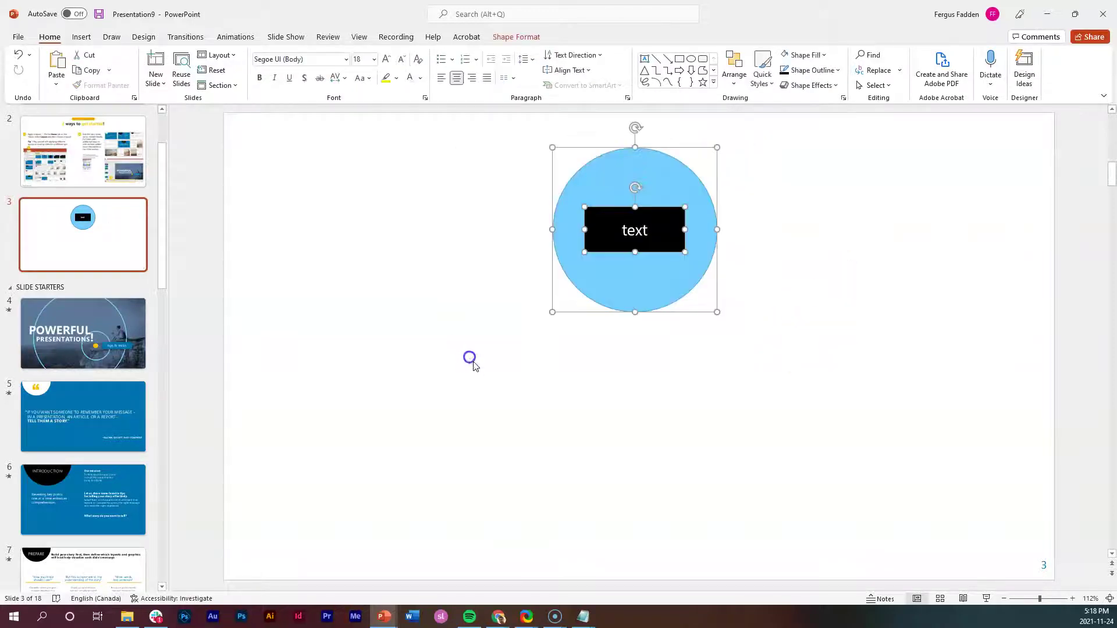
click(734, 87)
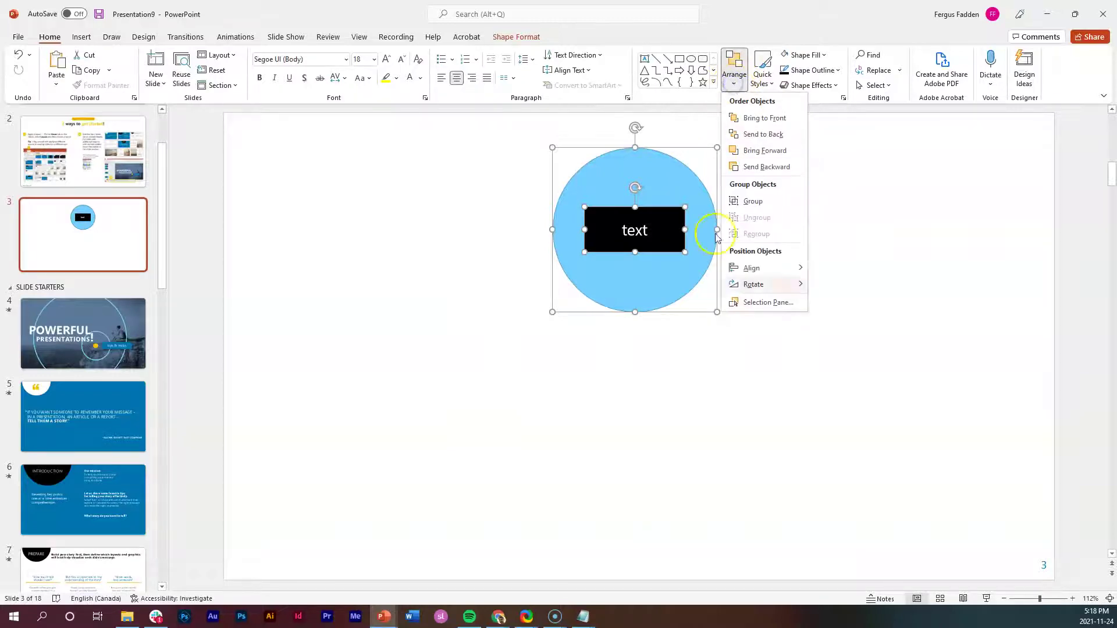
mouse_move(758, 268)
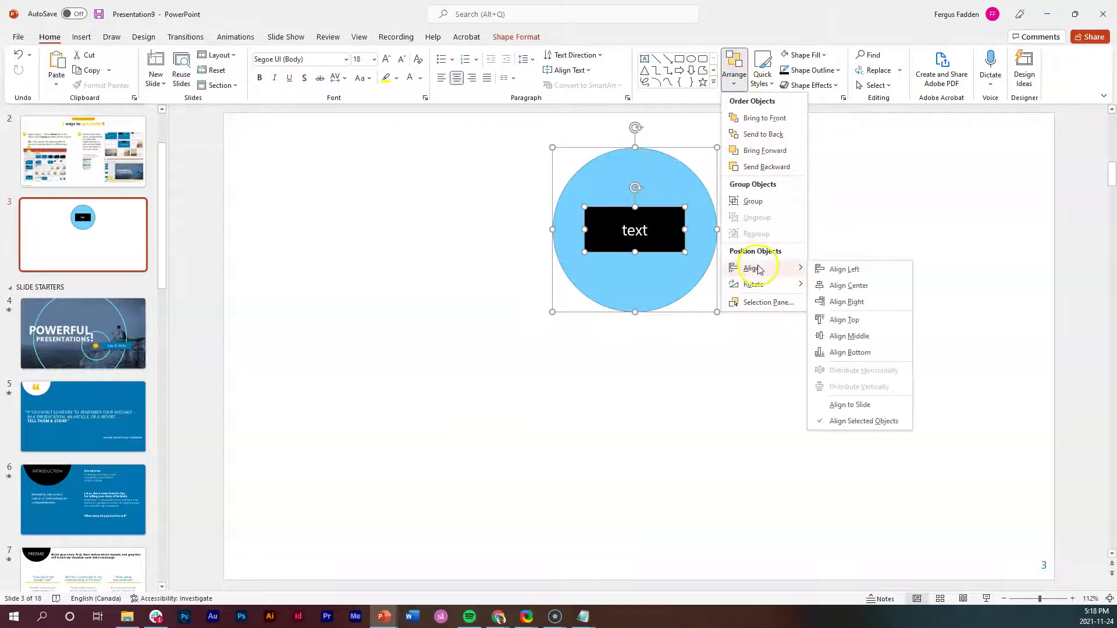
click(853, 291)
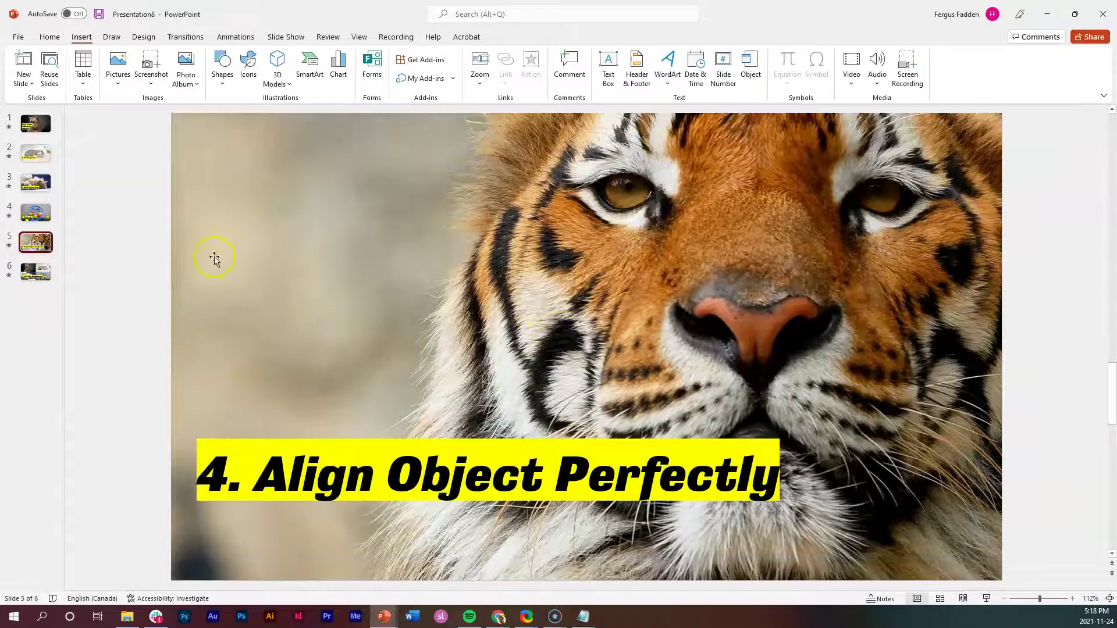
Play the tiger slide full-screen, then exit and return to slide 3 of the circle deck.
click(988, 600)
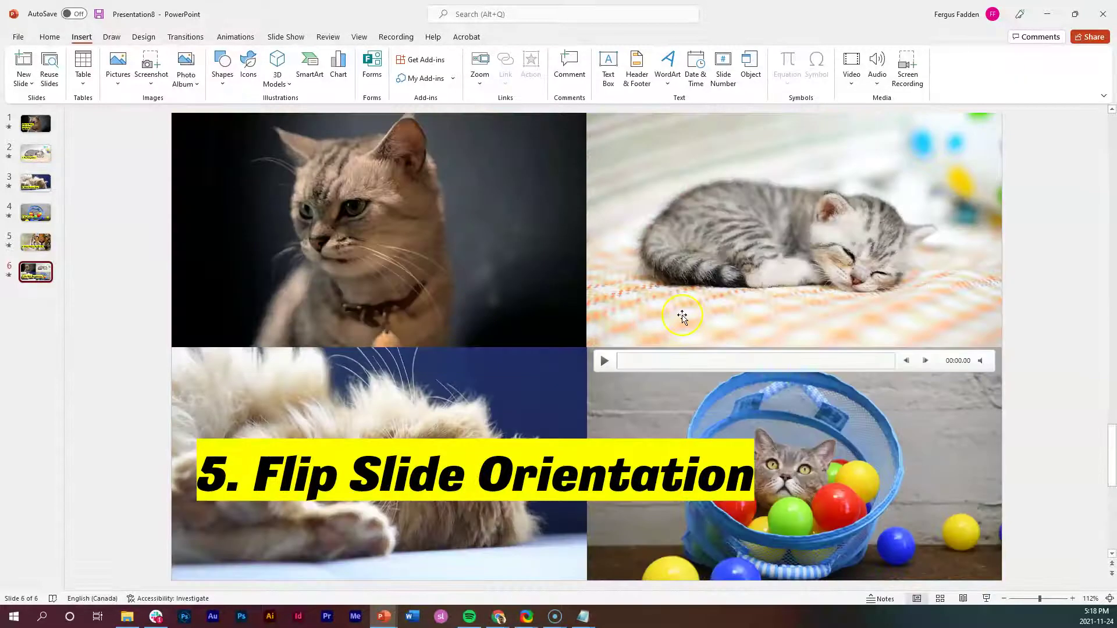
mouse_move(312, 310)
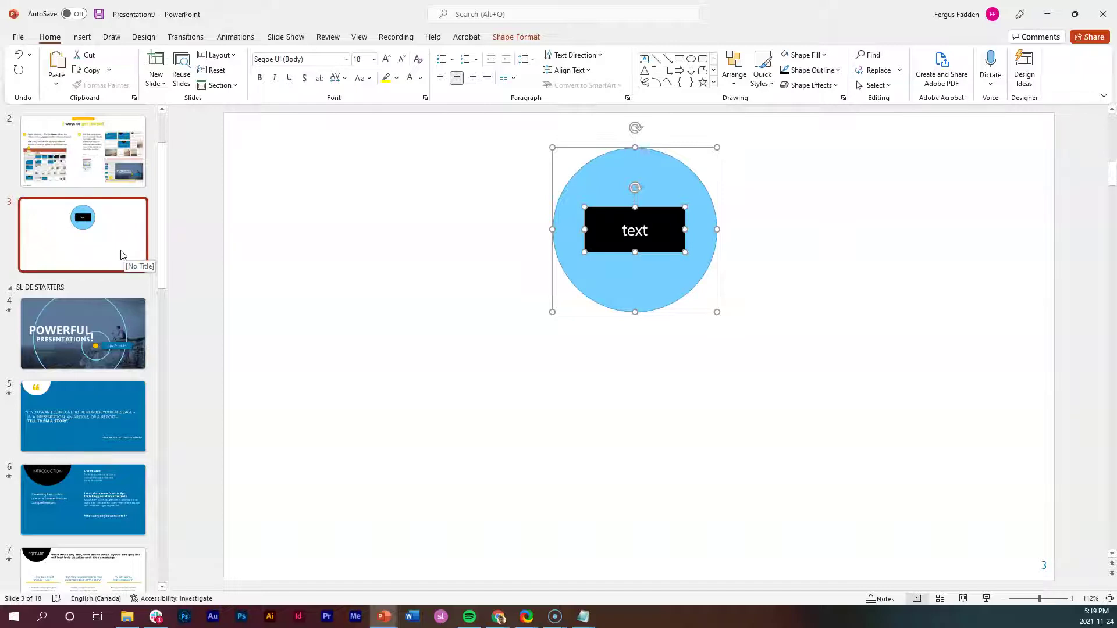
click(212, 277)
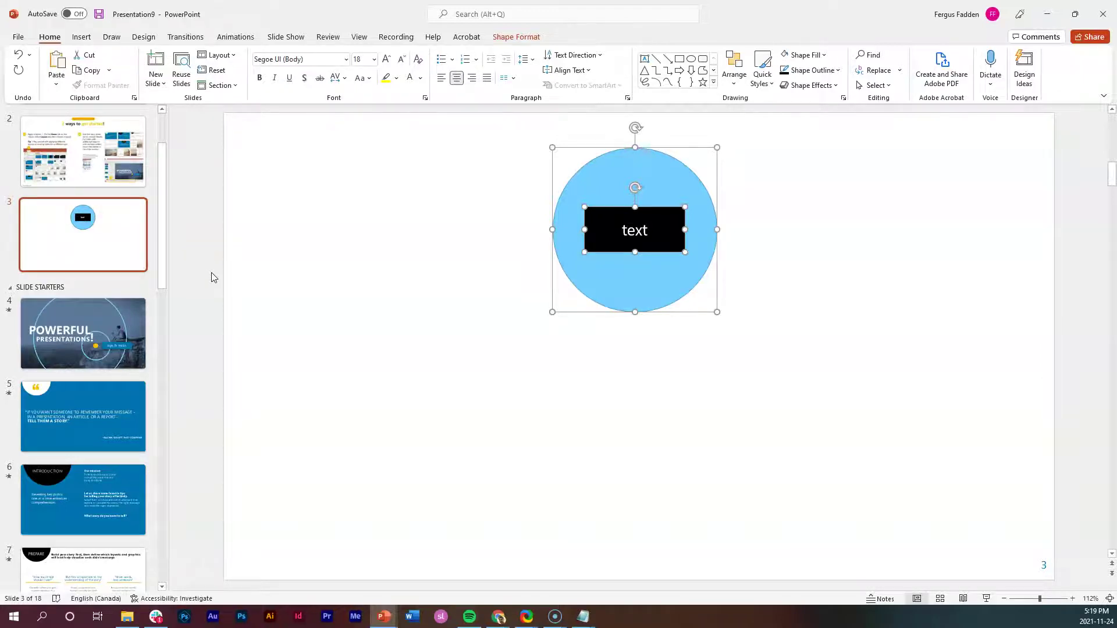
click(256, 199)
click(110, 229)
Set a custom Portrait slide size for Presentation9, choosing Maximize for the content.
click(145, 37)
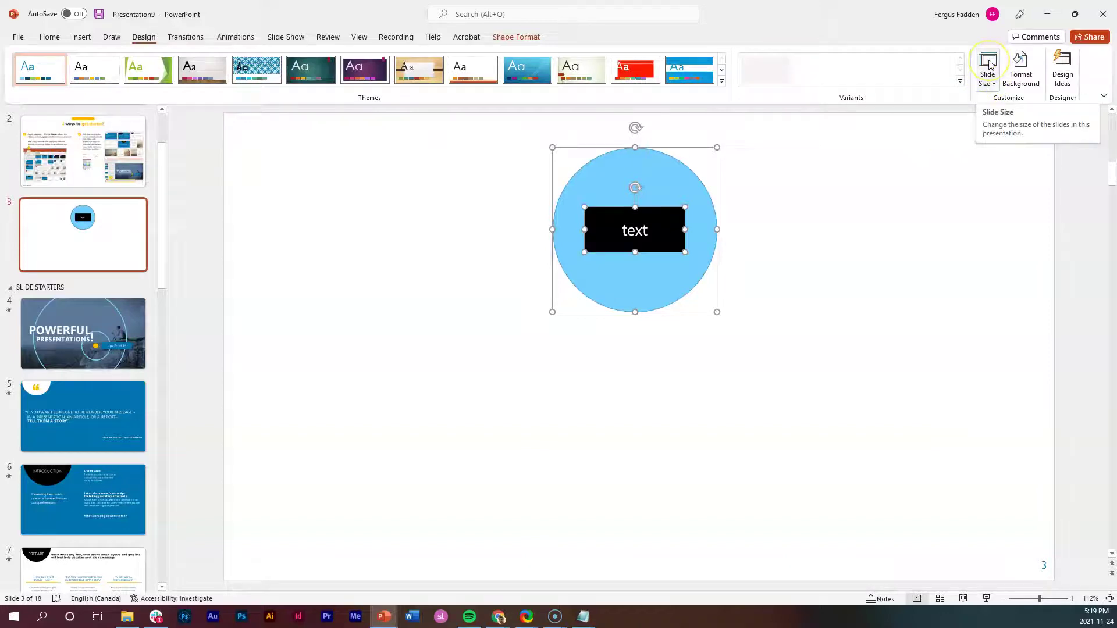
click(997, 88)
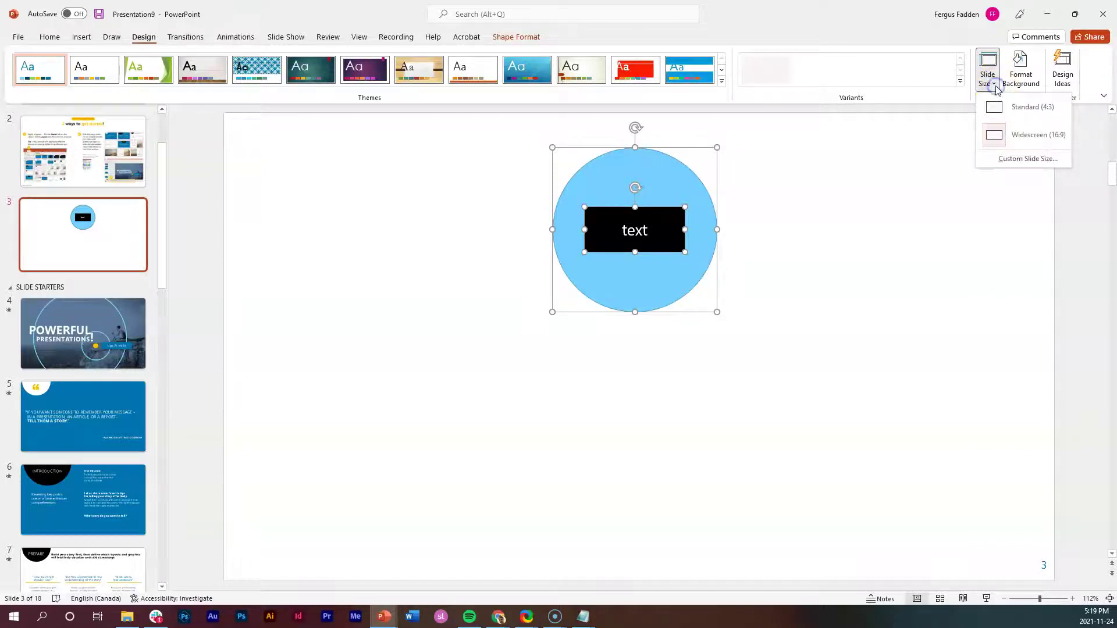
click(999, 97)
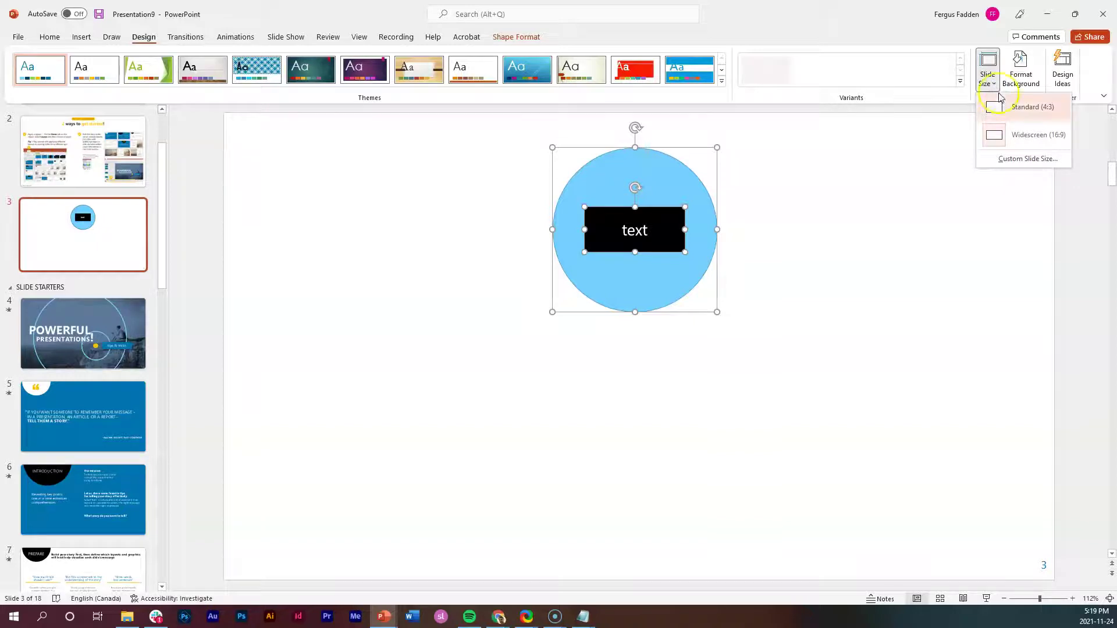
click(1027, 159)
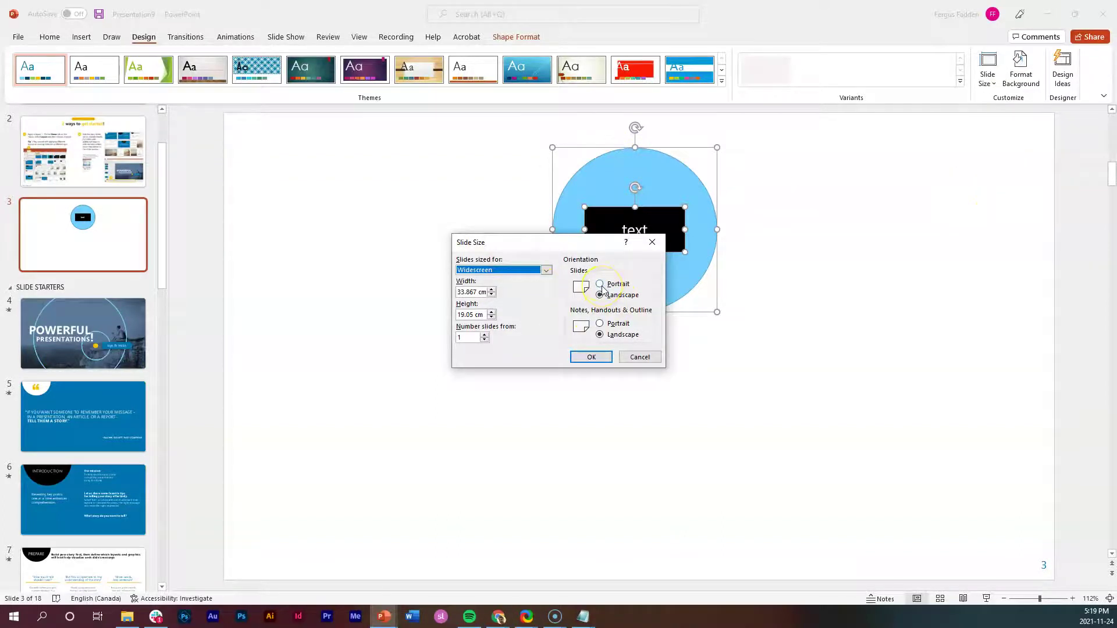
click(600, 285)
click(592, 357)
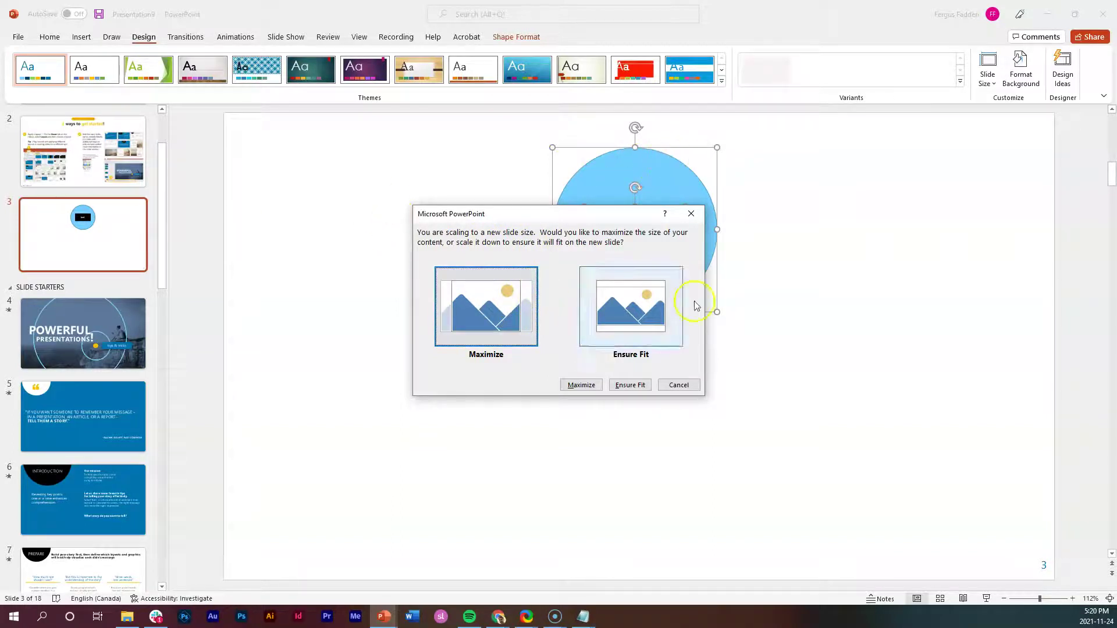
click(582, 385)
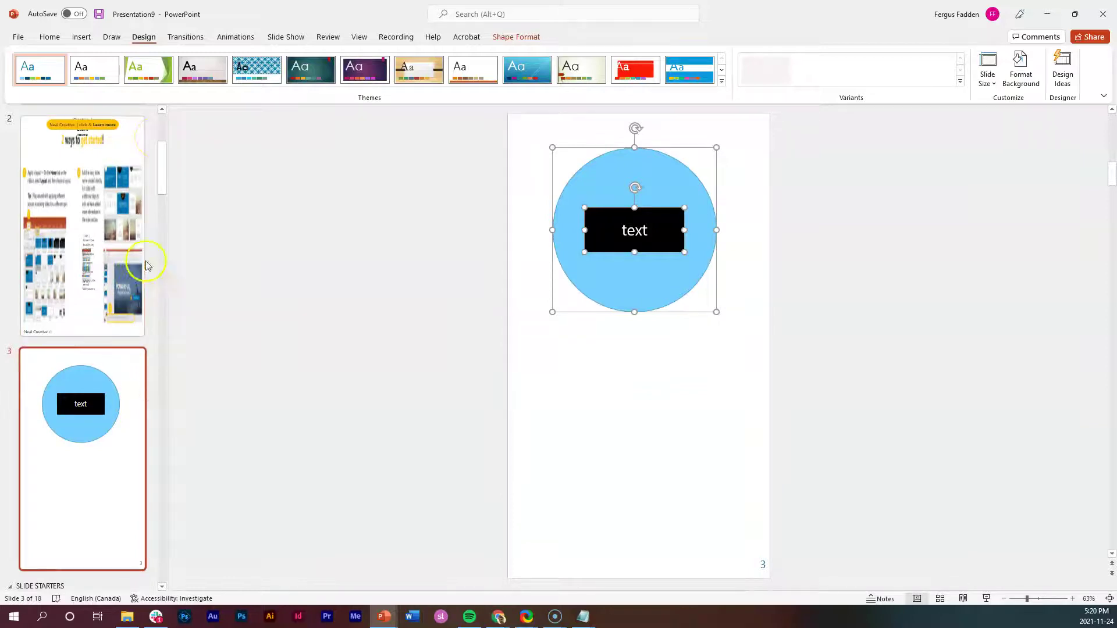
Add a text box below the circle reading 'Warning text'.
mouse_move(163, 164)
mouse_down()
mouse_move(182, 229)
mouse_move(174, 337)
mouse_move(168, 157)
mouse_move(169, 180)
mouse_up()
click(634, 420)
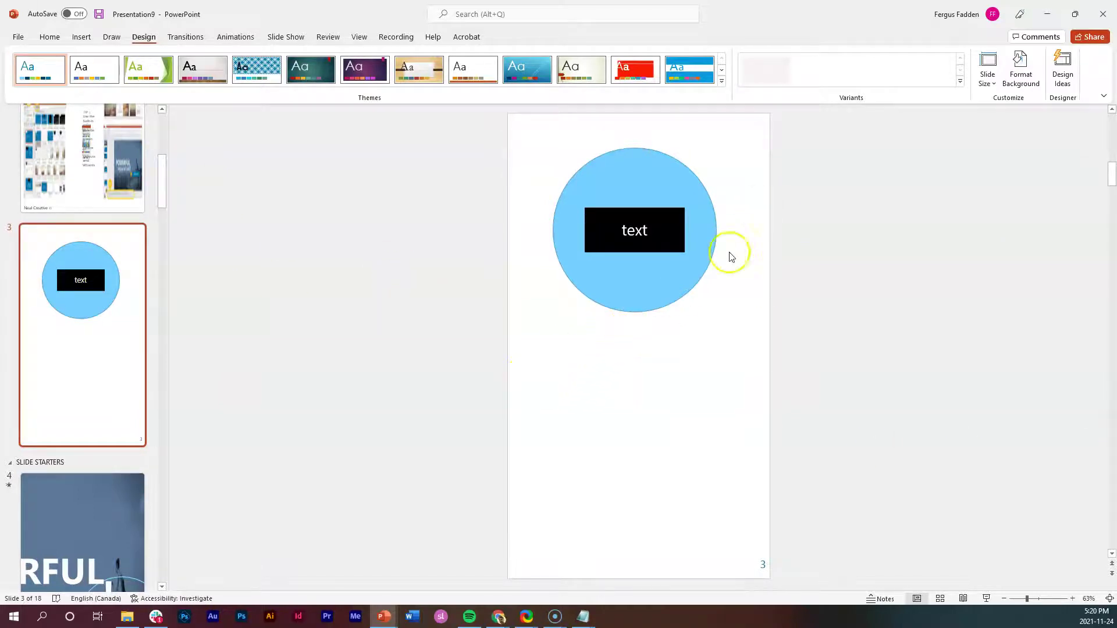
click(81, 37)
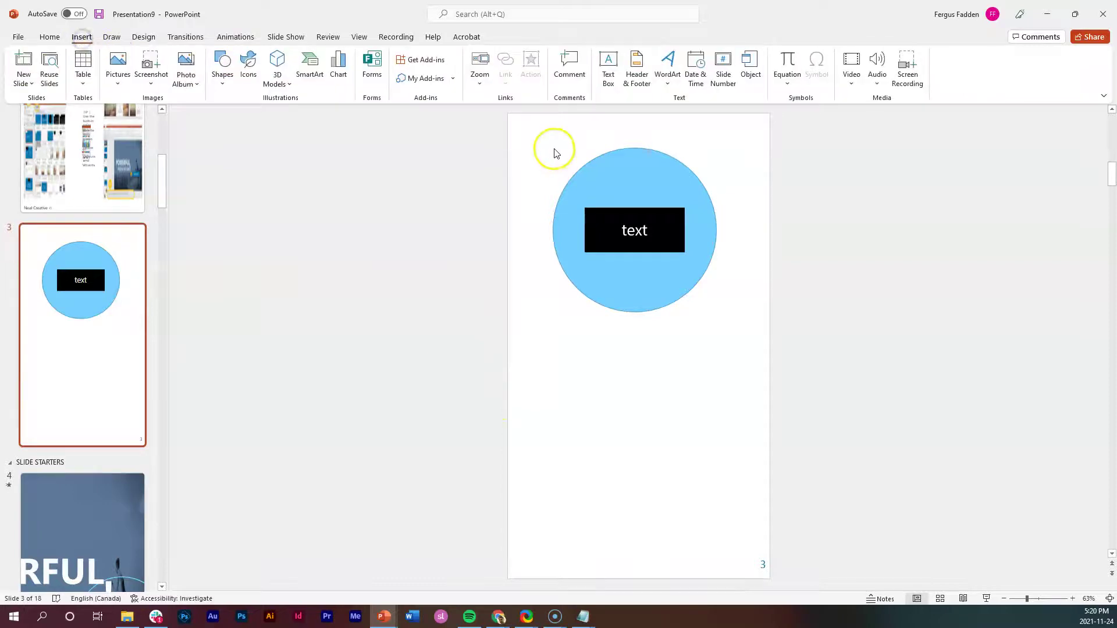
click(608, 70)
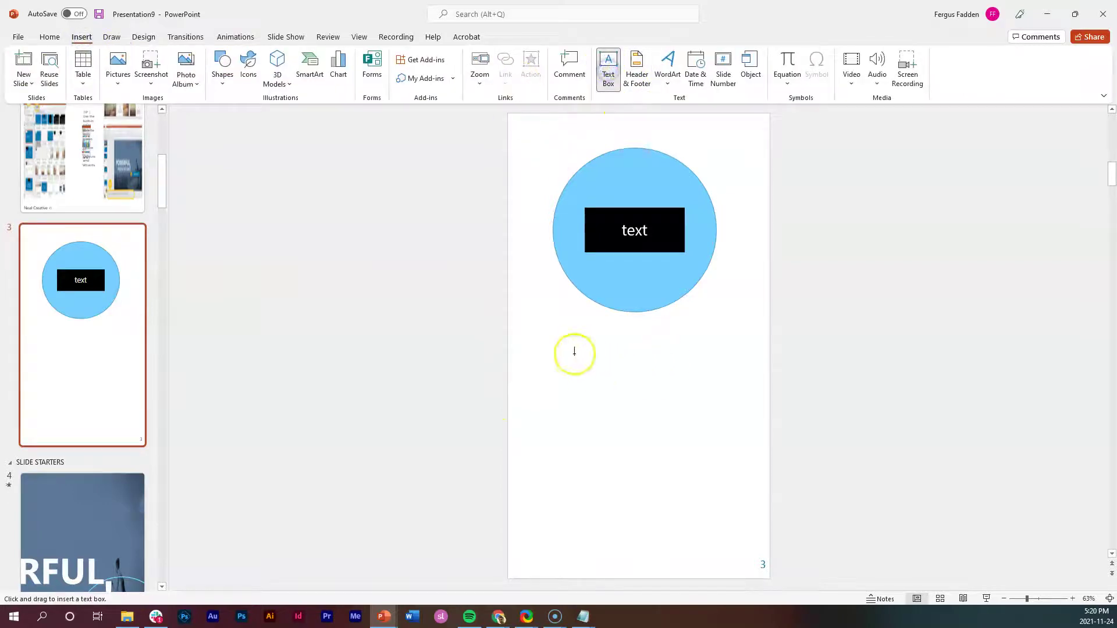
drag(569, 351, 710, 472)
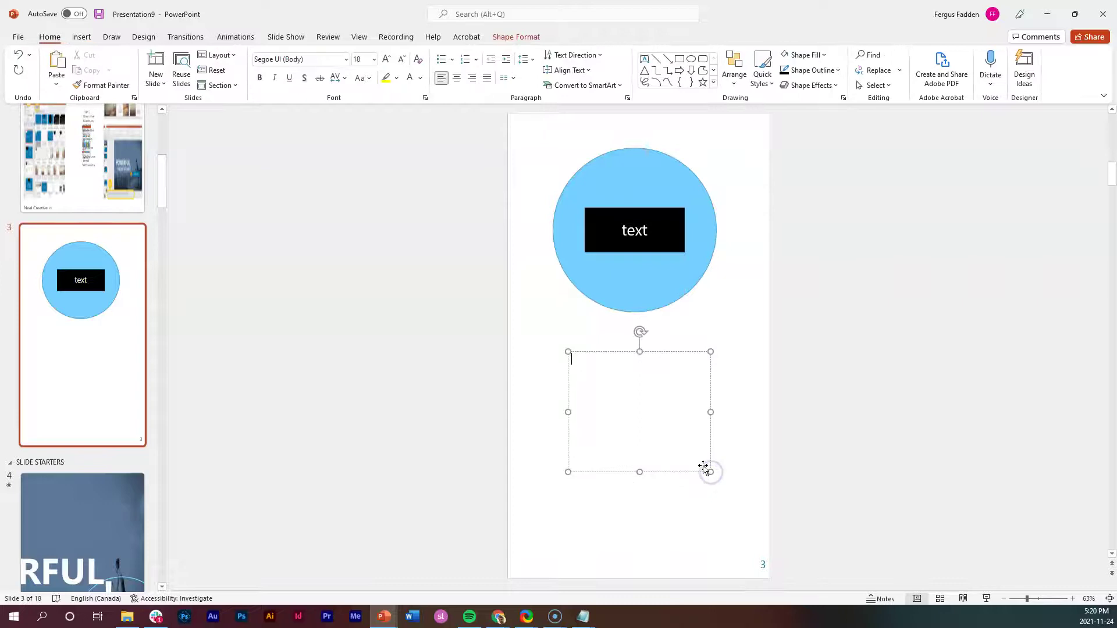
text(w)
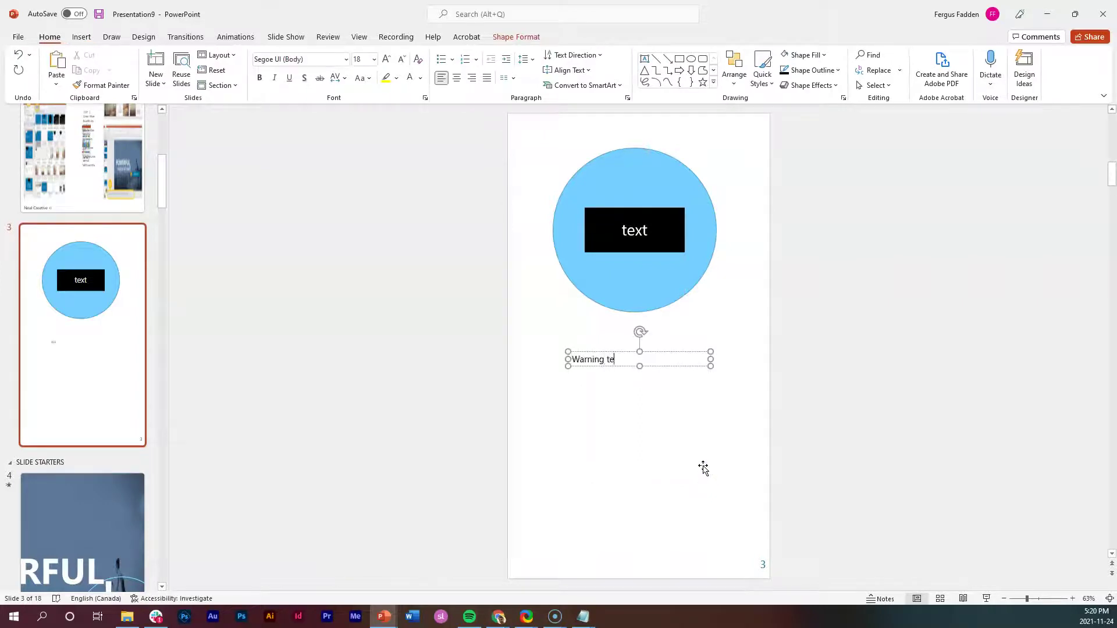
Change the black box's word from 'text' to 'Danger'.
click(651, 229)
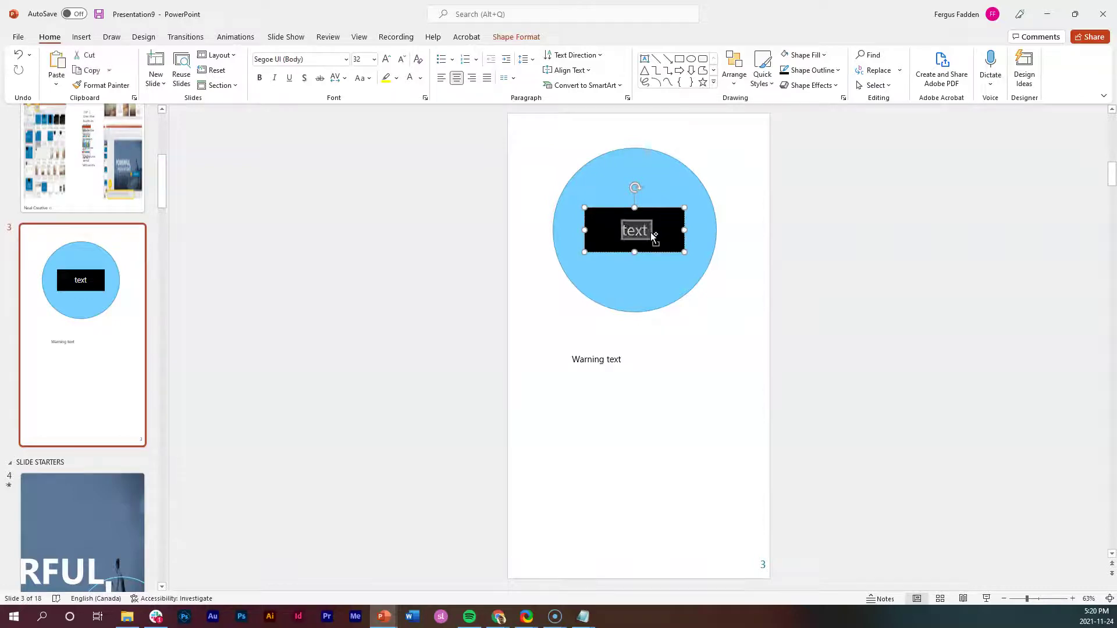
text(Danger)
click(636, 150)
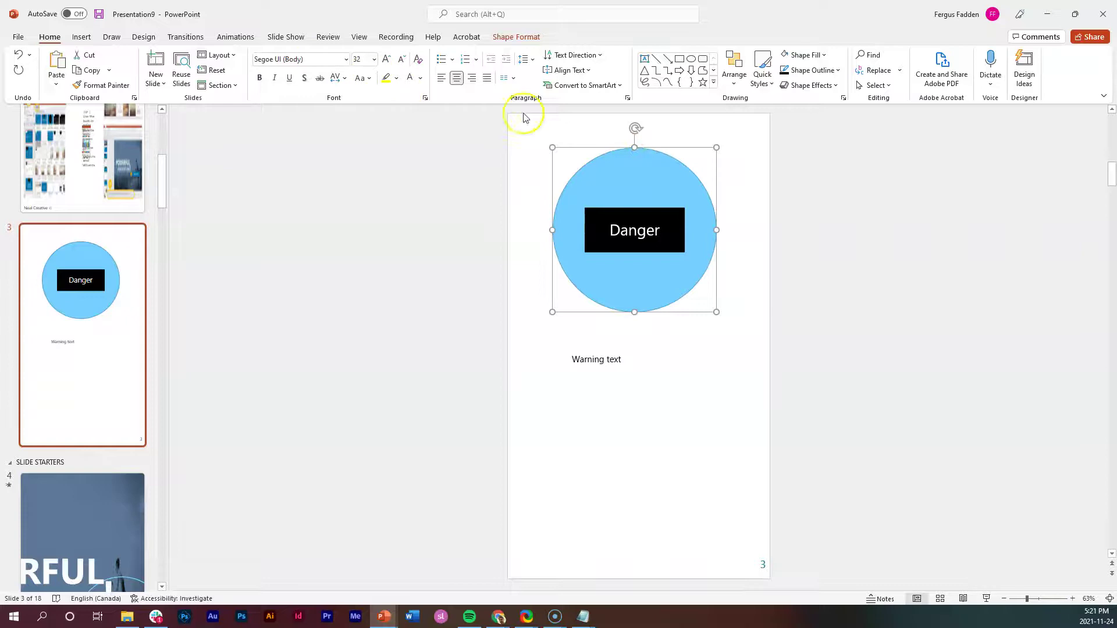
Fill the circle with red.
click(533, 34)
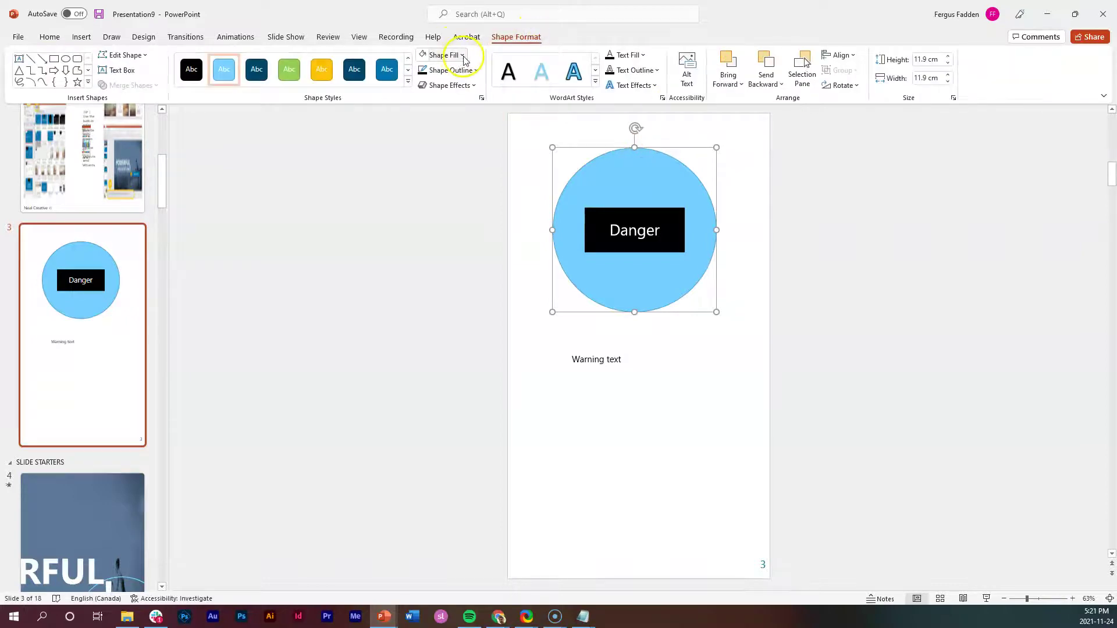
click(461, 55)
click(431, 165)
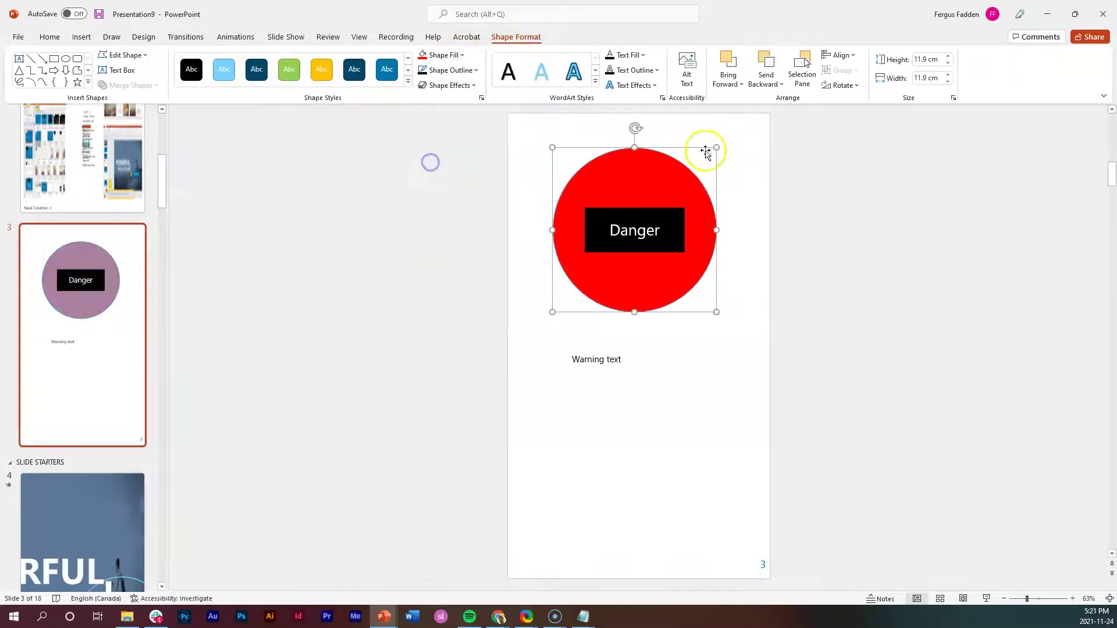
click(757, 162)
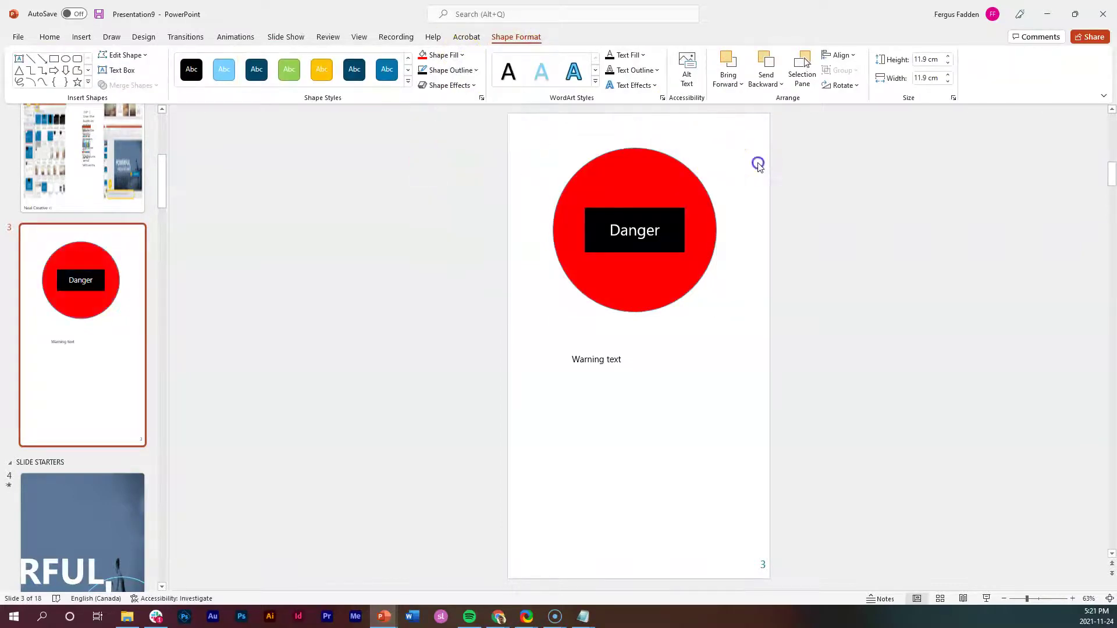
Centre-align the Warning text within its box.
click(611, 358)
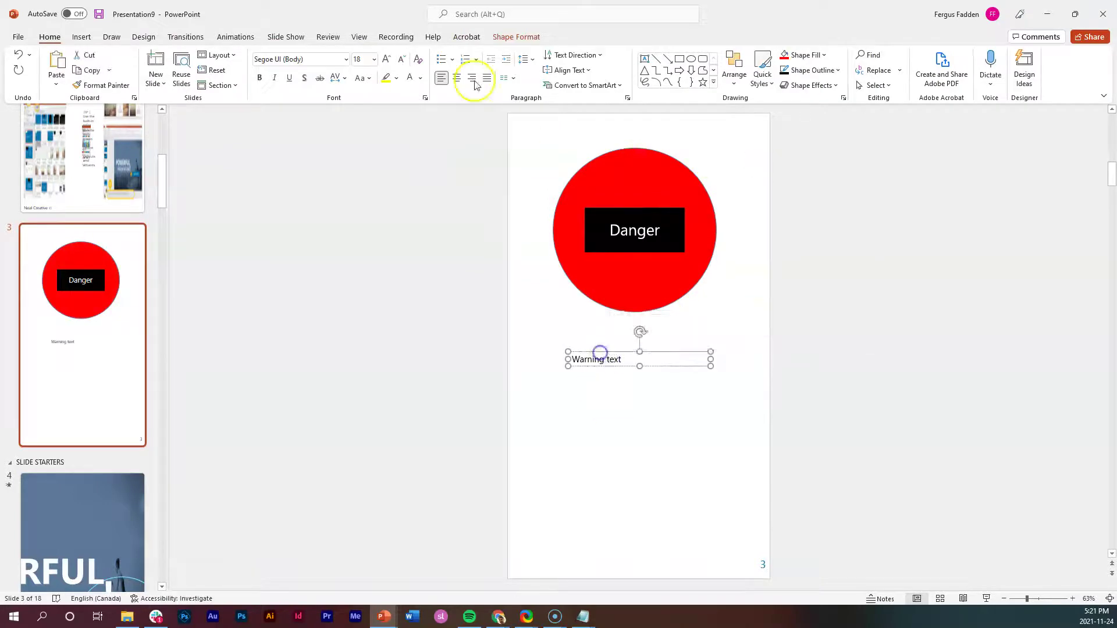
click(457, 77)
click(792, 403)
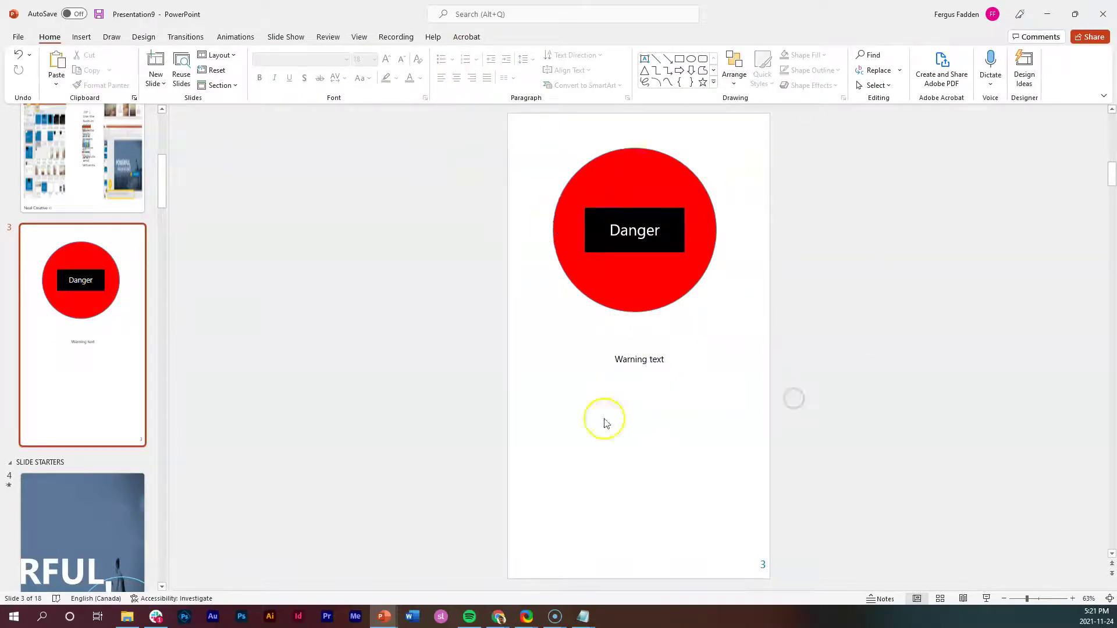
Give the black Danger box a coloured outline.
click(665, 211)
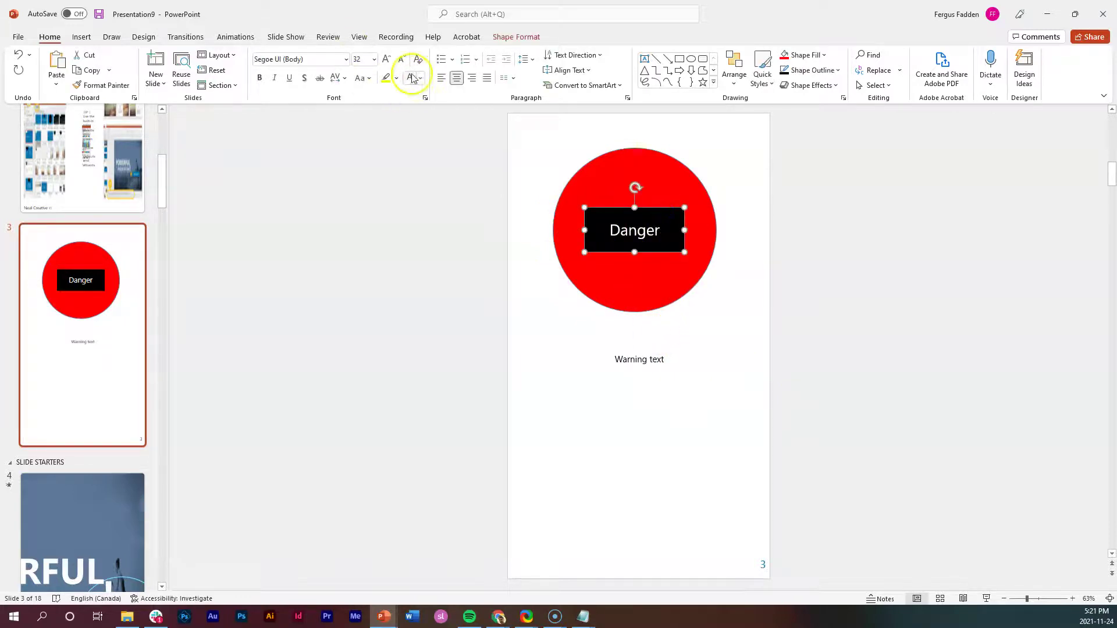
click(505, 36)
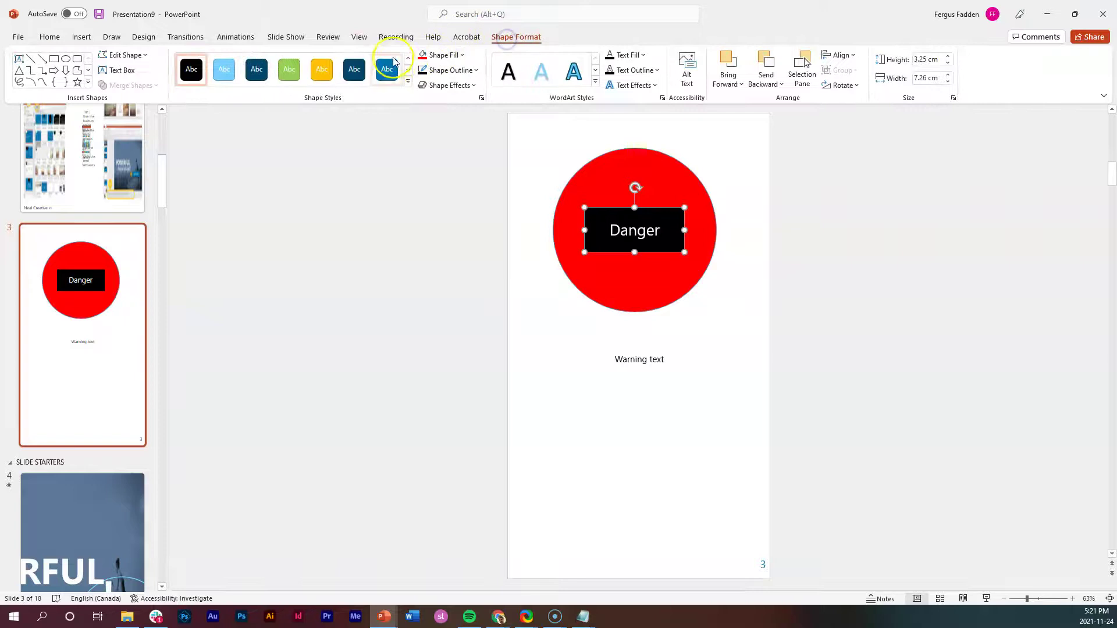
click(459, 70)
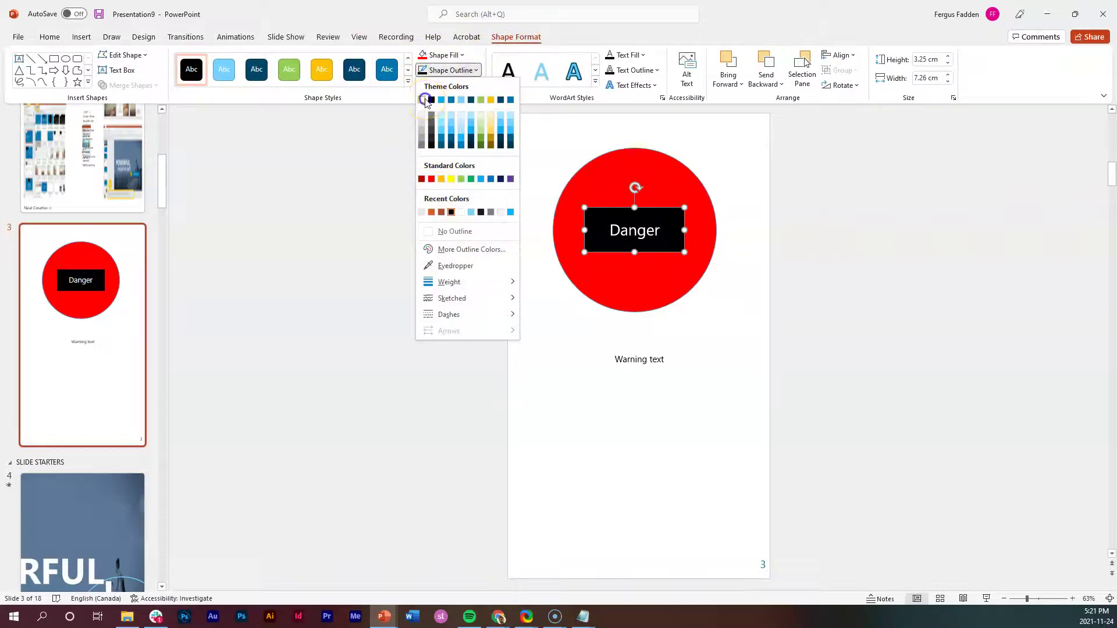
click(432, 102)
click(751, 224)
Squash the red circle into a 9.79 cm by 11.9 cm ellipse, then select it with the Danger box.
click(703, 234)
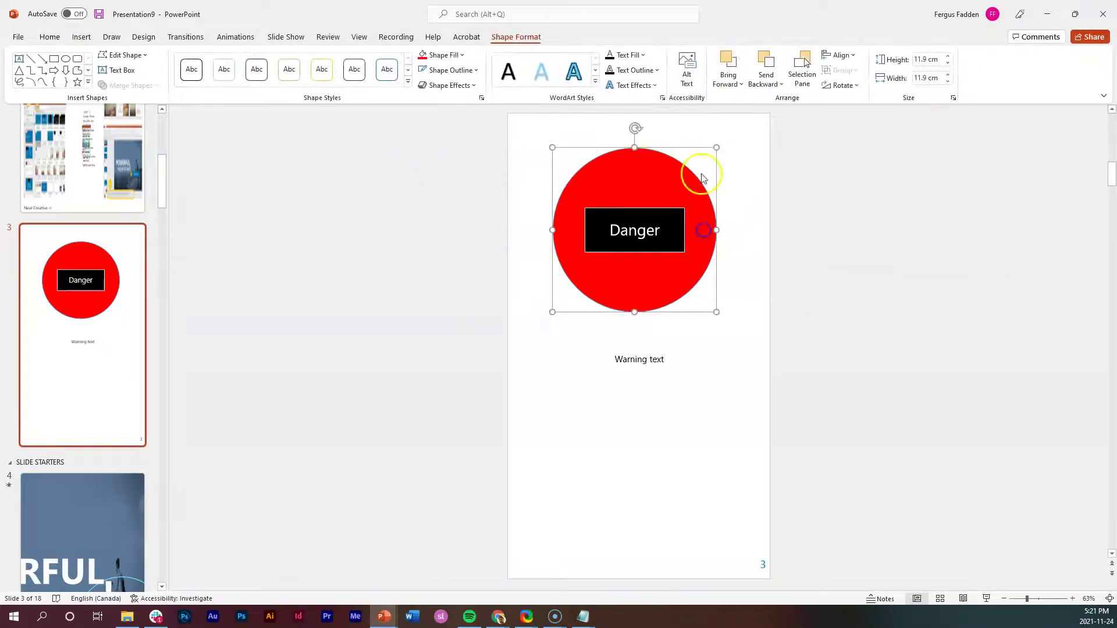
drag(635, 148, 635, 175)
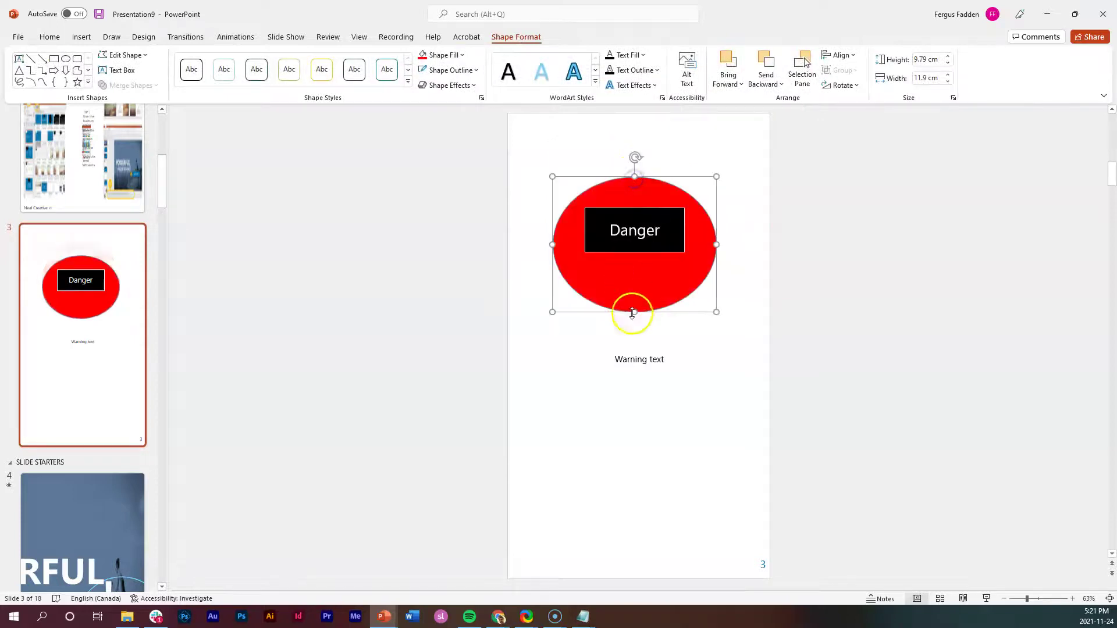
drag(635, 312, 636, 282)
drag(761, 134, 509, 321)
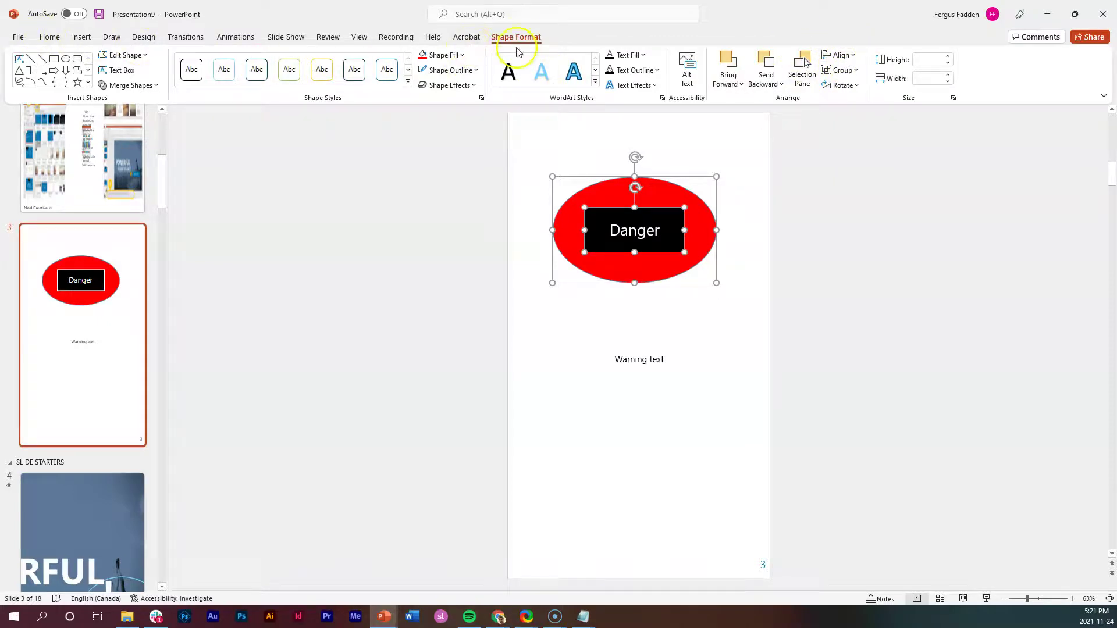
Align Center the Danger box on the red ellipse.
click(844, 55)
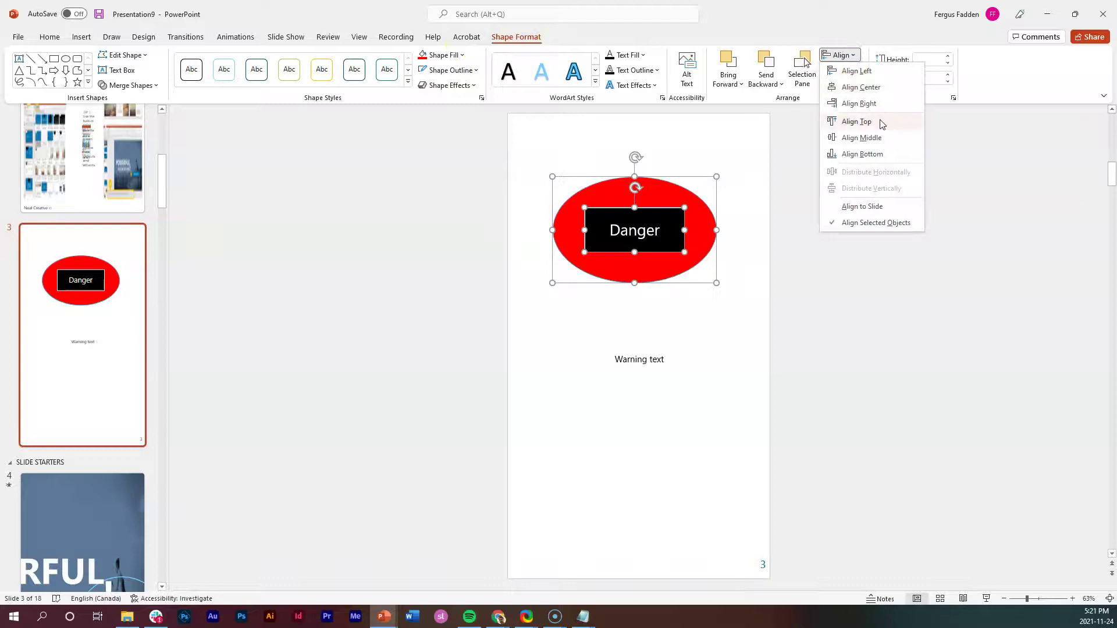
click(843, 55)
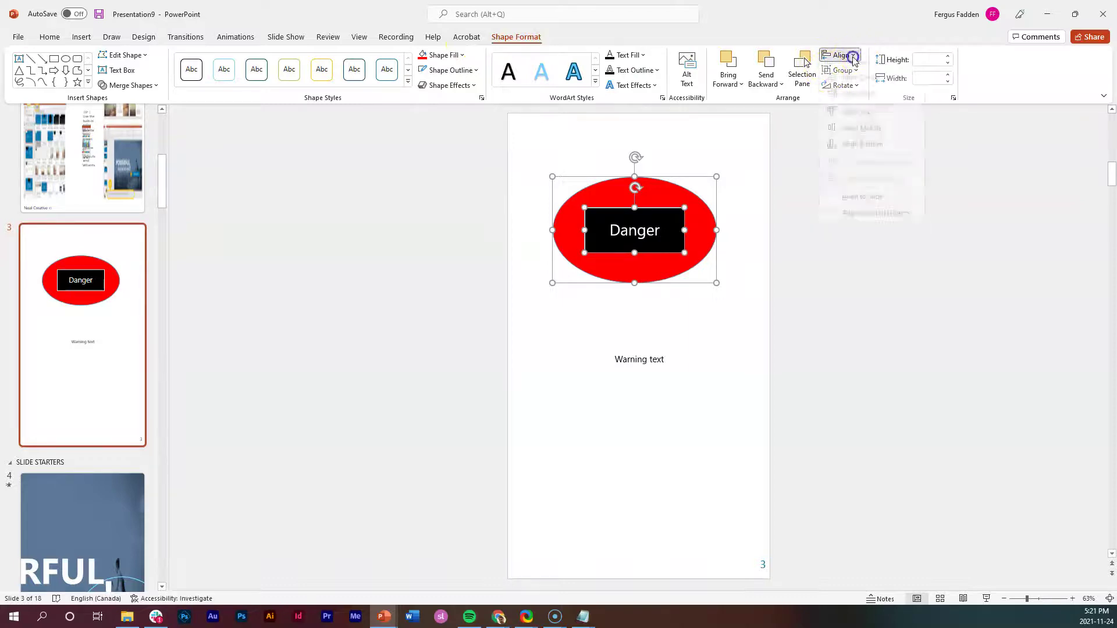
click(861, 88)
click(778, 155)
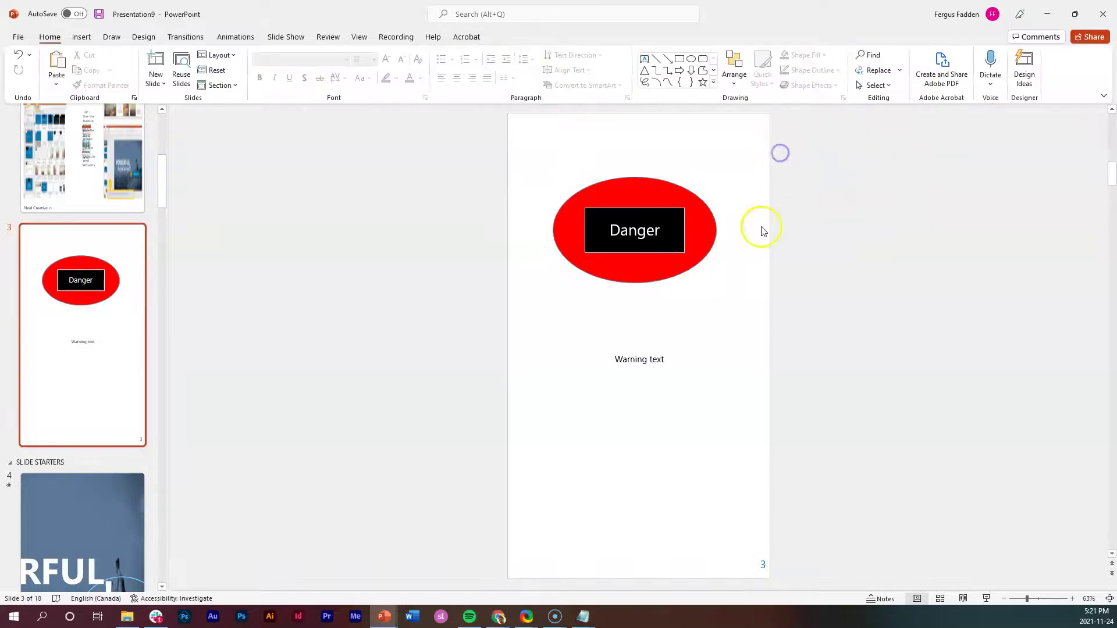
Move the Warning text box up to sit just beneath the ellipse.
click(640, 361)
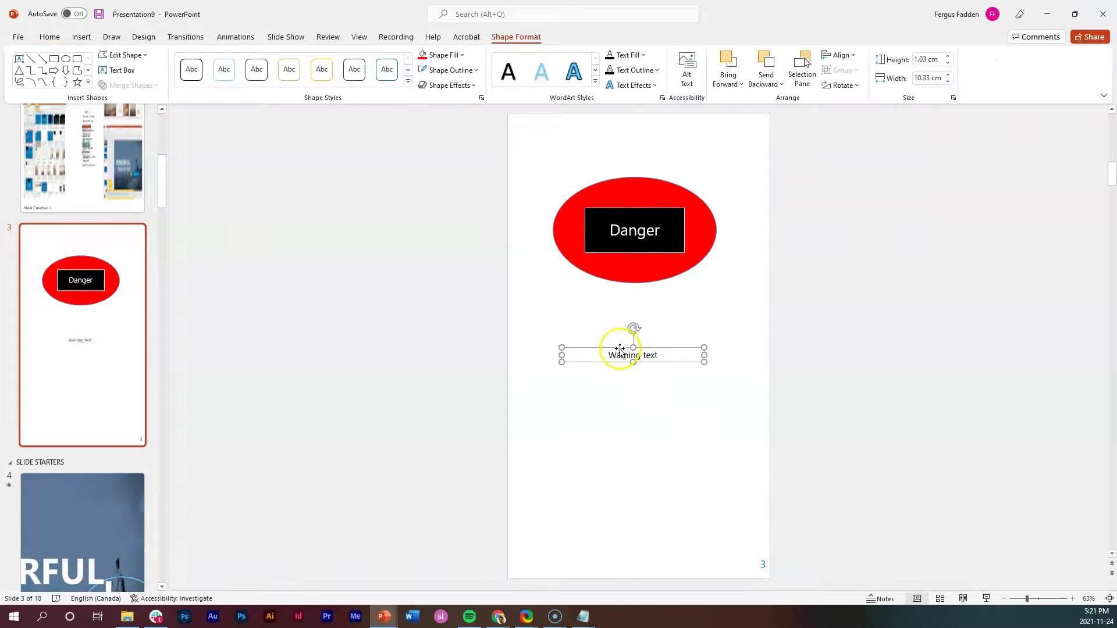
drag(631, 350, 632, 304)
click(667, 437)
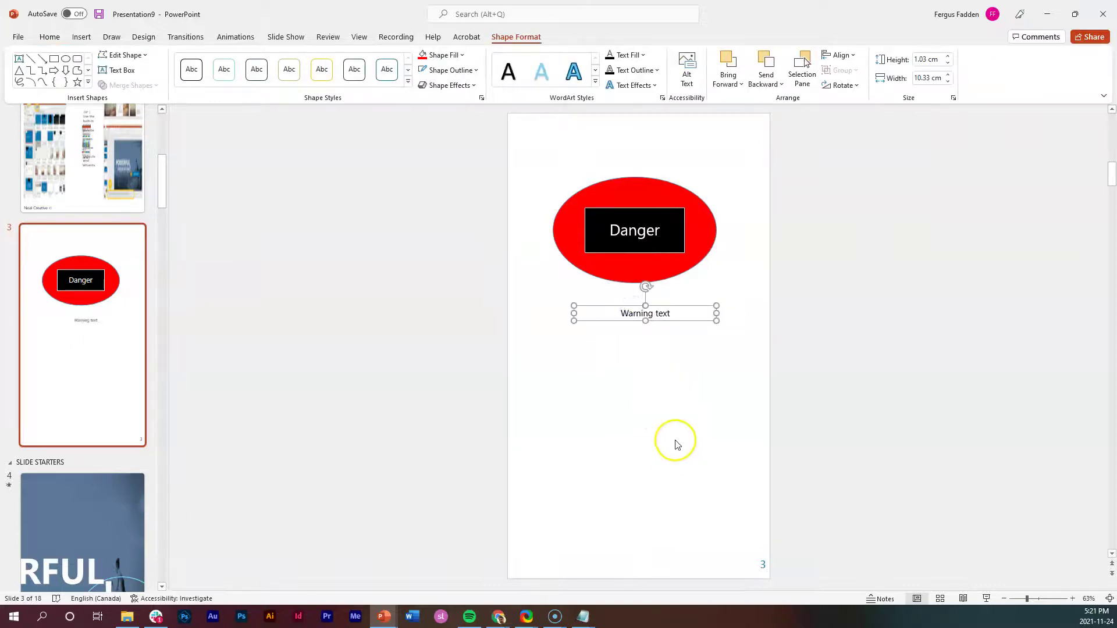
click(629, 274)
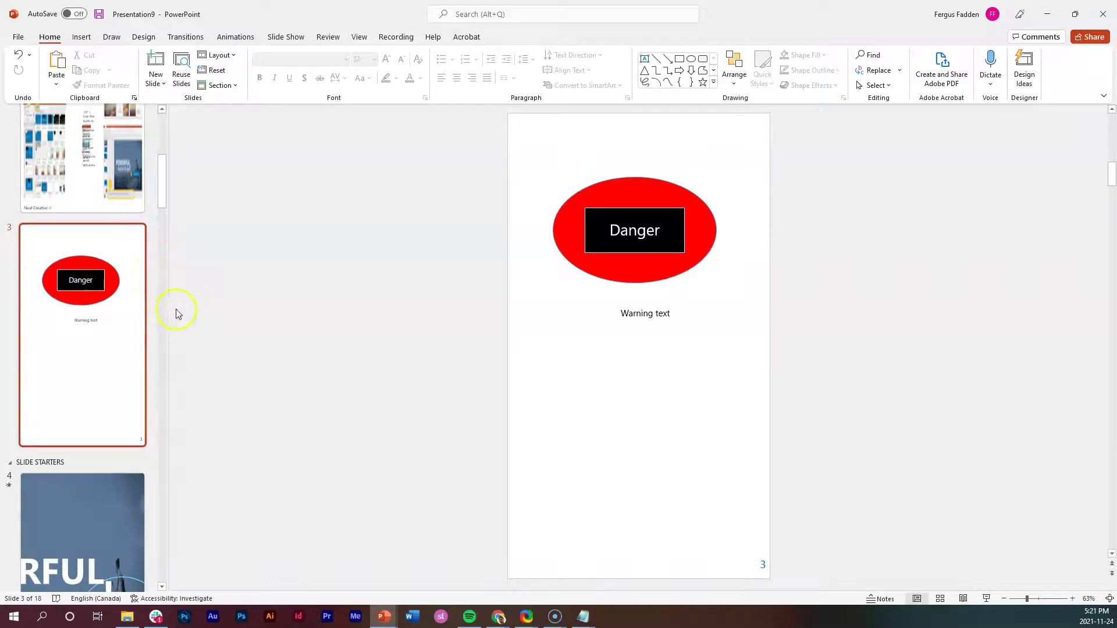
Bring up the Presentation8 window and show its first slide.
click(382, 618)
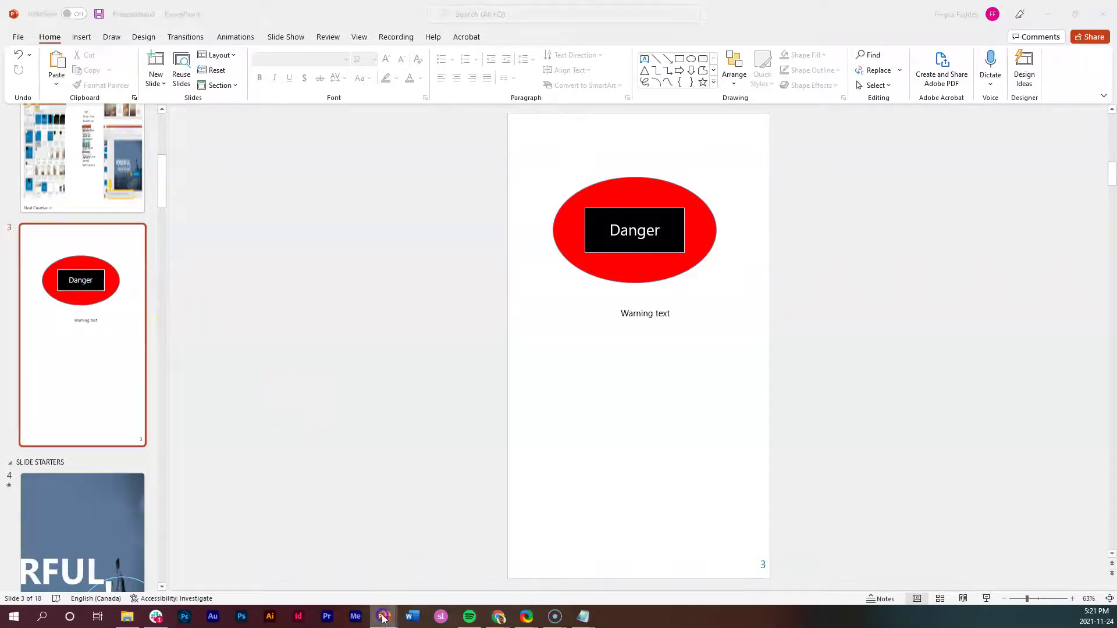
click(321, 563)
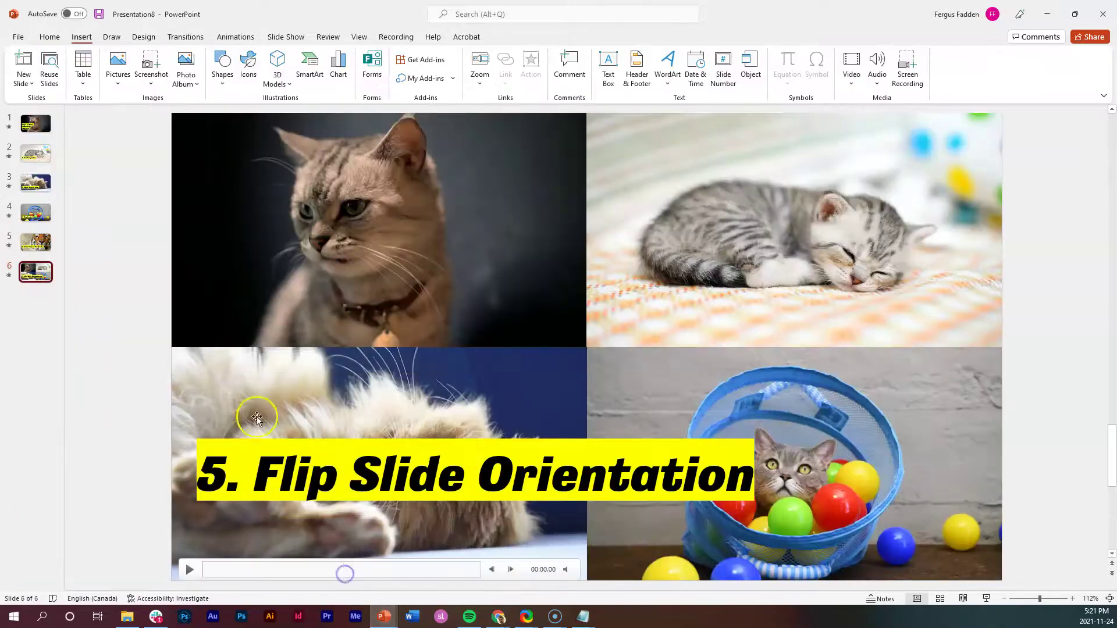
click(42, 129)
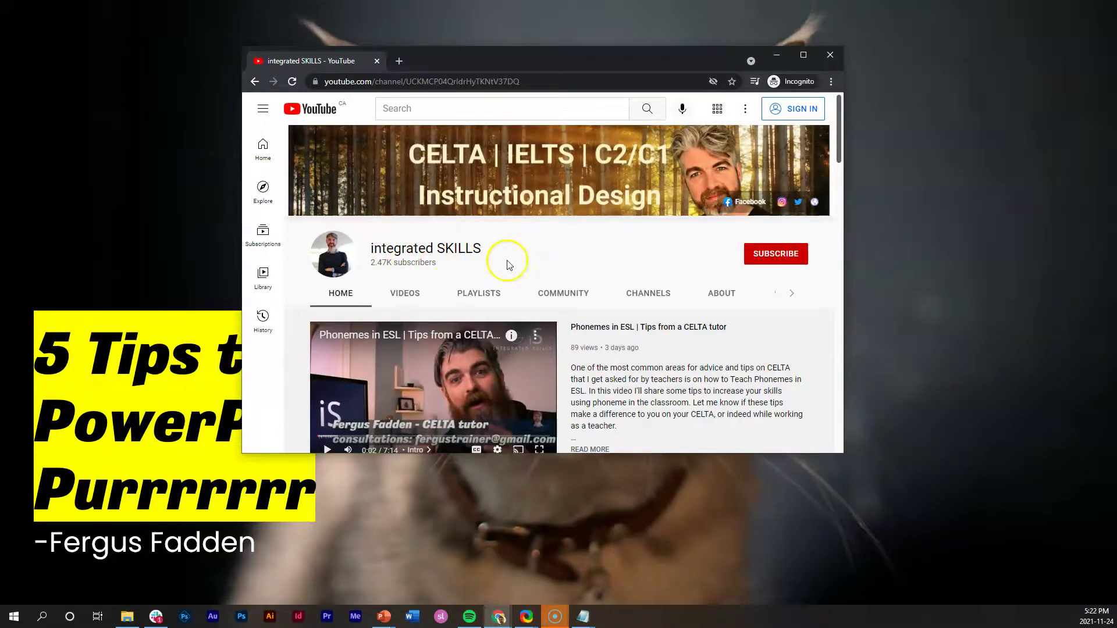
Maximize the Chrome window and scroll through the channel's Home page.
double_click(490, 61)
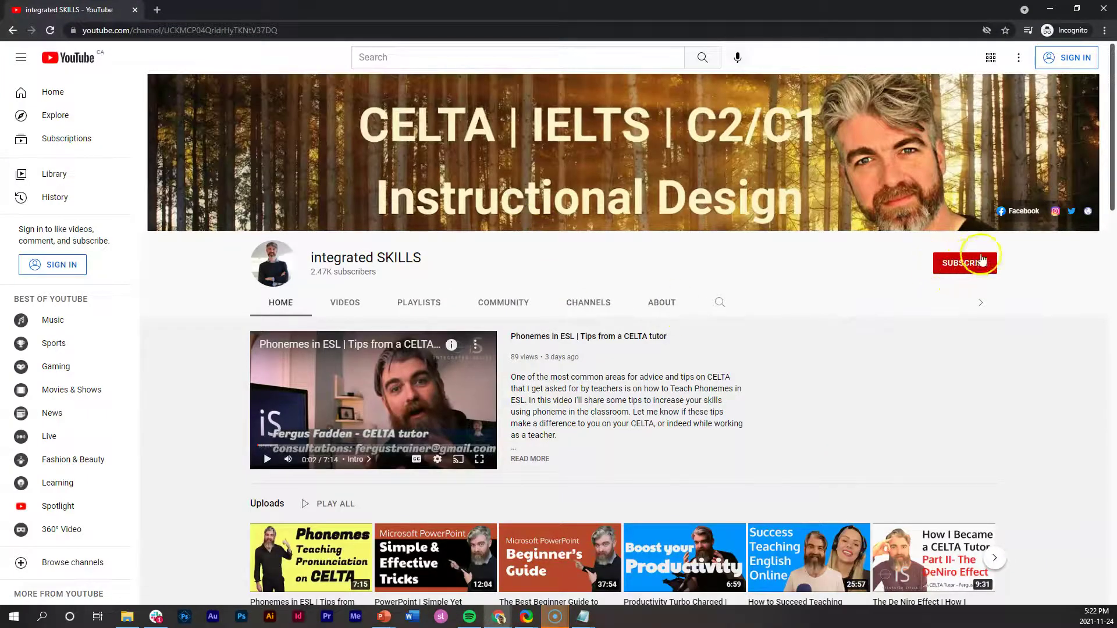
scroll(576, 372, down, 2)
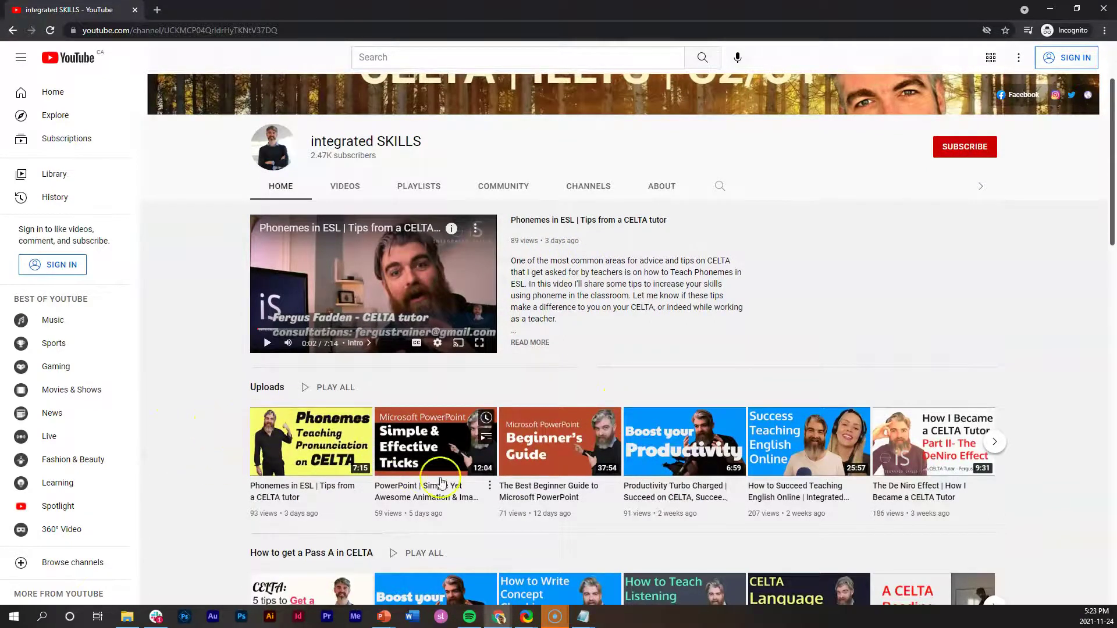
mouse_move(594, 436)
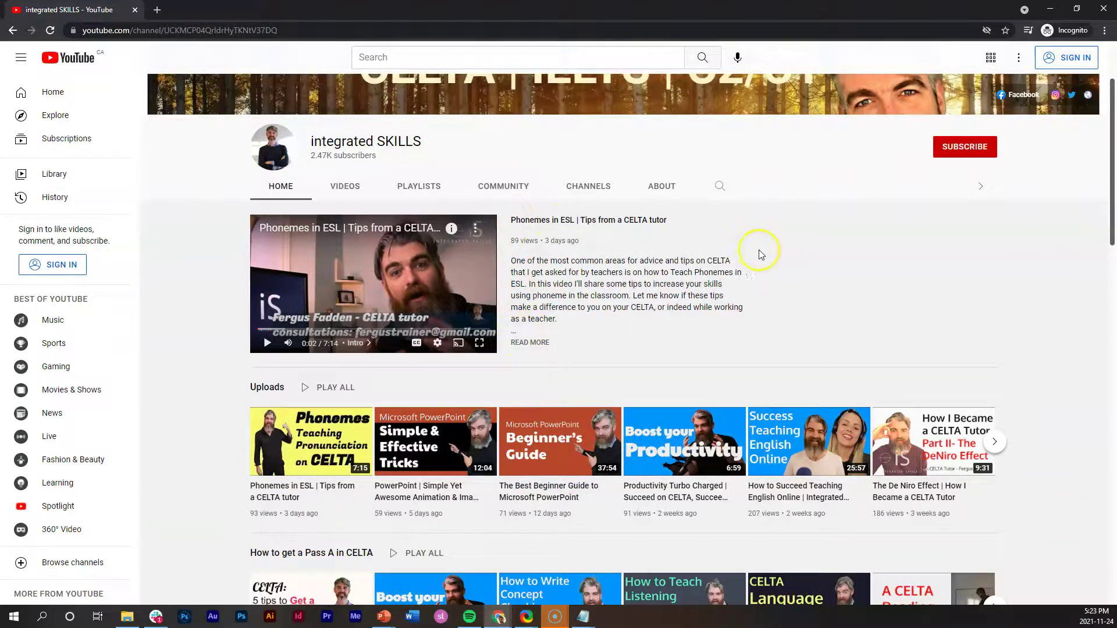
scroll(646, 413, down, 3)
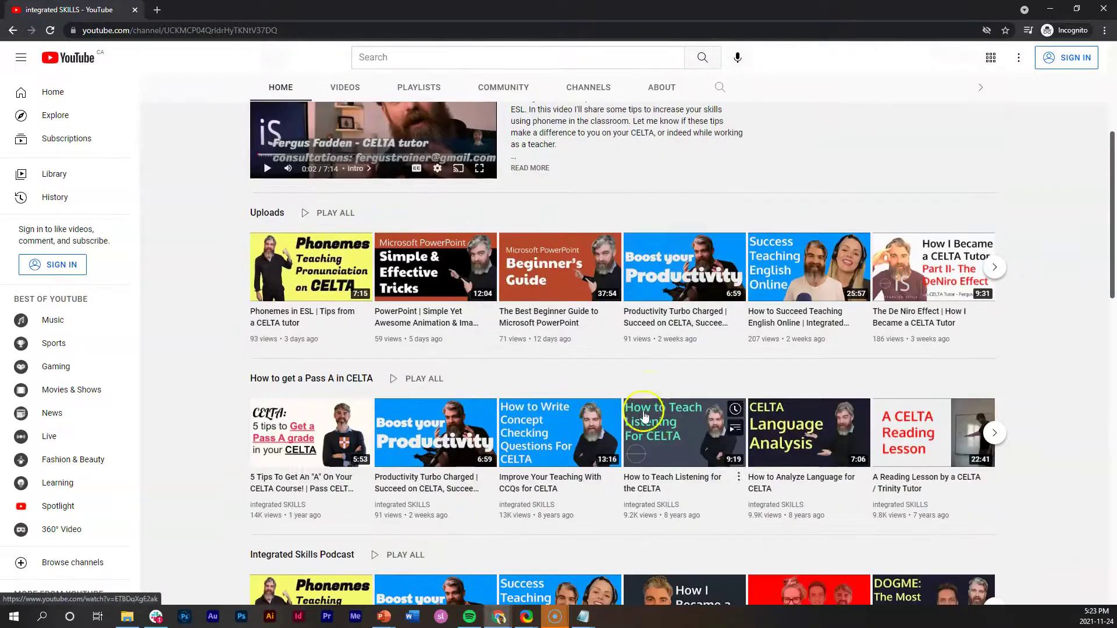
scroll(645, 416, down, 10)
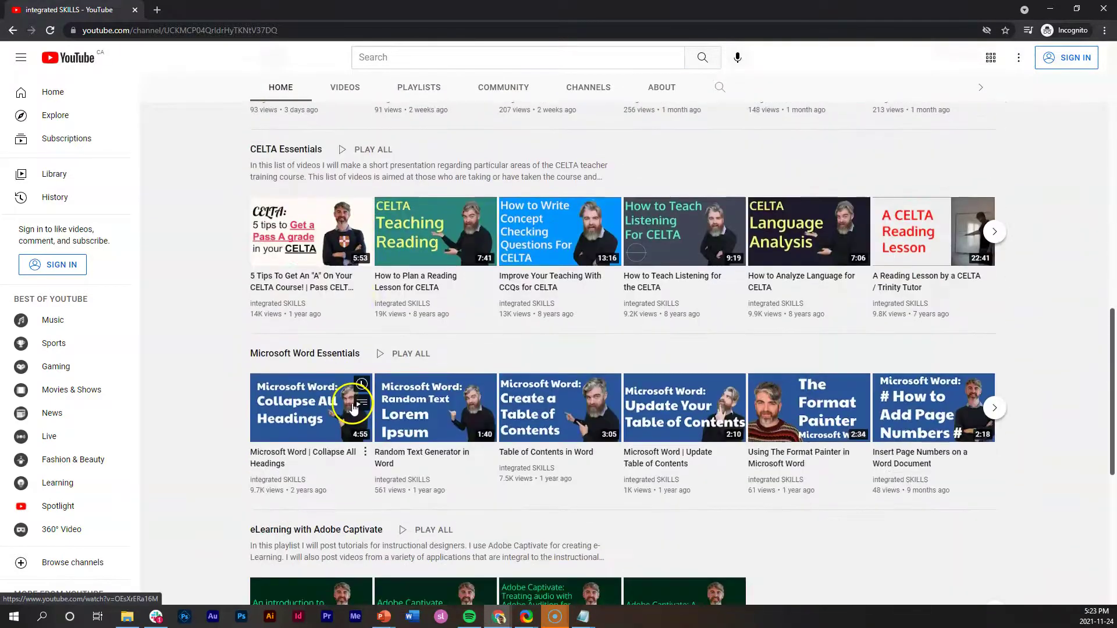
scroll(354, 408, down, 3)
scroll(396, 369, up, 18)
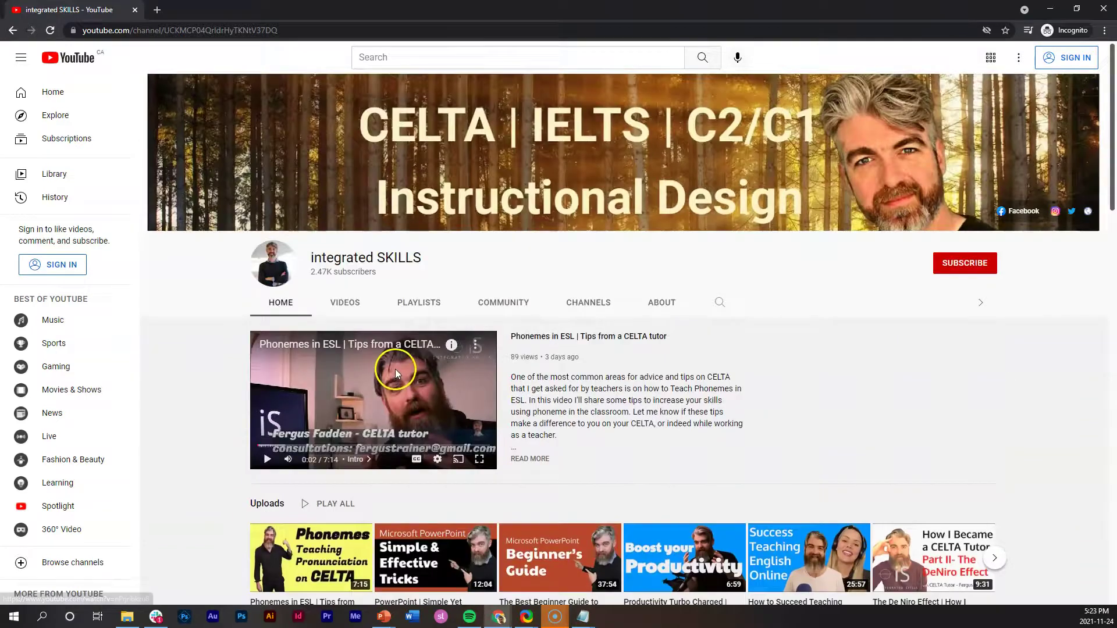
Open the channel's PLAYLISTS tab, listing playlists like Becoming a CELTA Tutor and Adobe Audition.
click(441, 308)
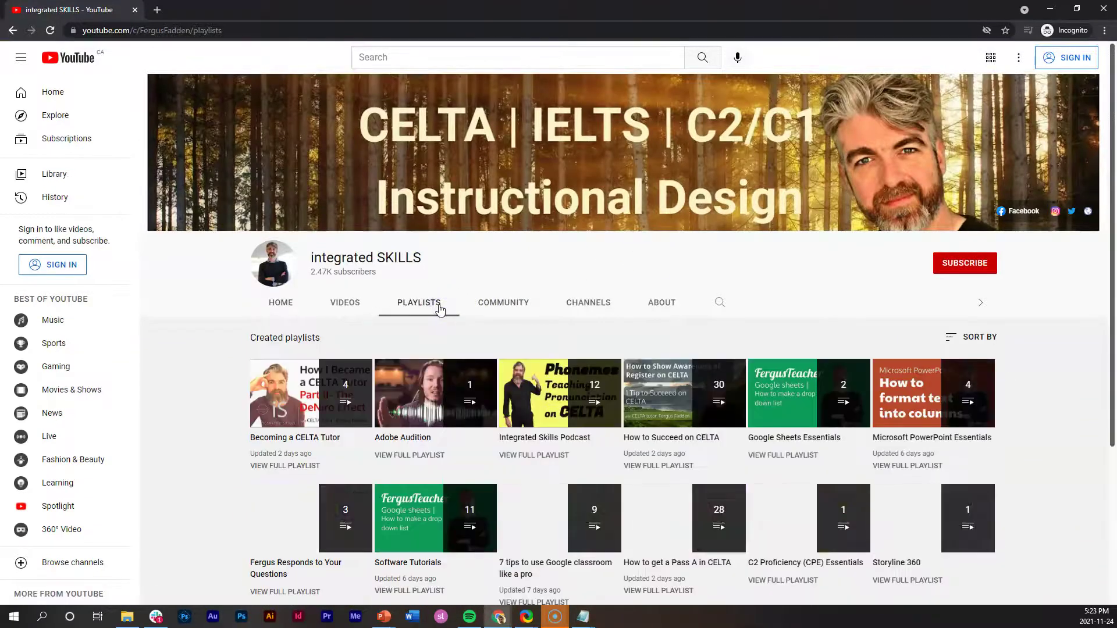
click(967, 414)
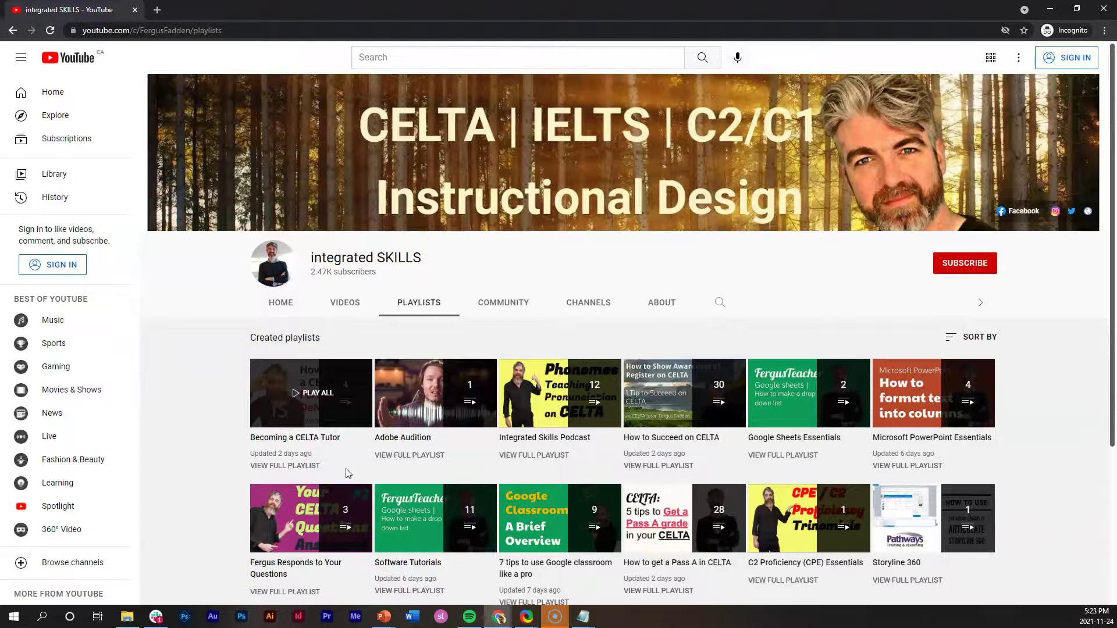
click(179, 460)
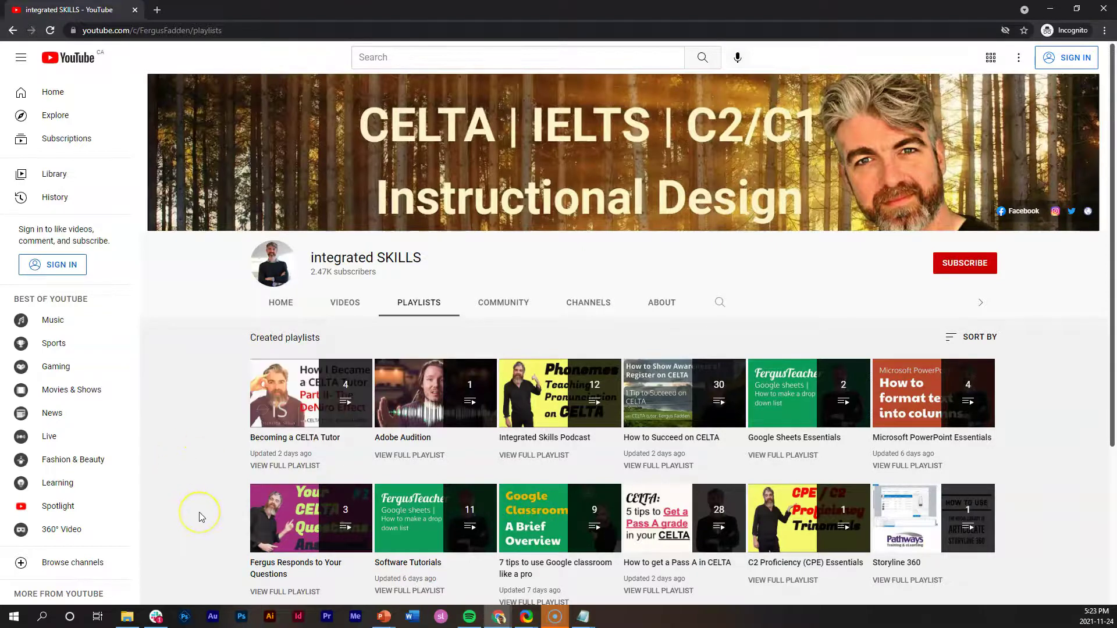